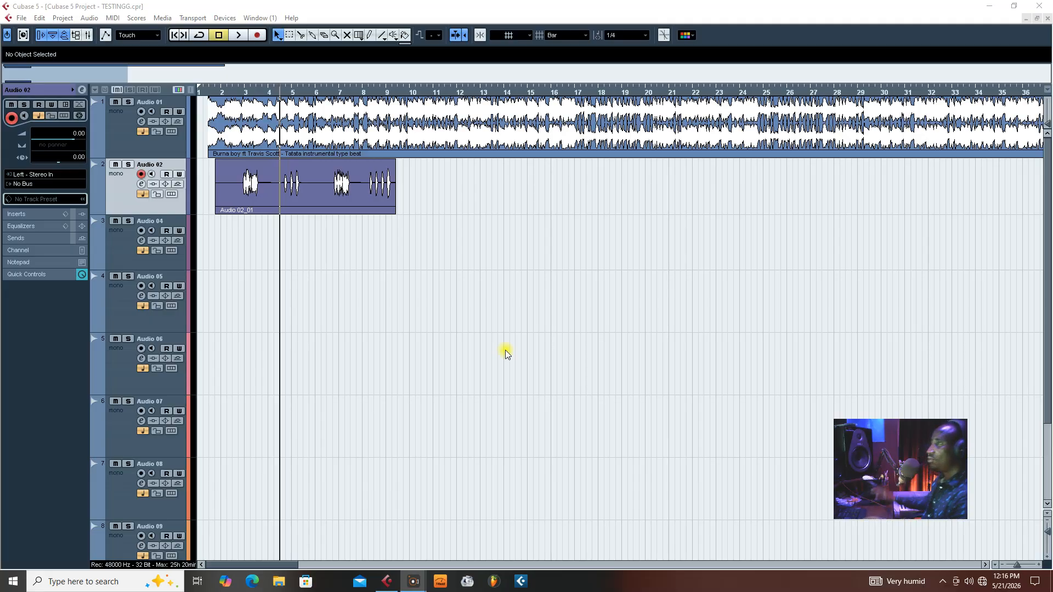
Show the Transport panel and play a short passage of the project to test the sound.
key("F2")
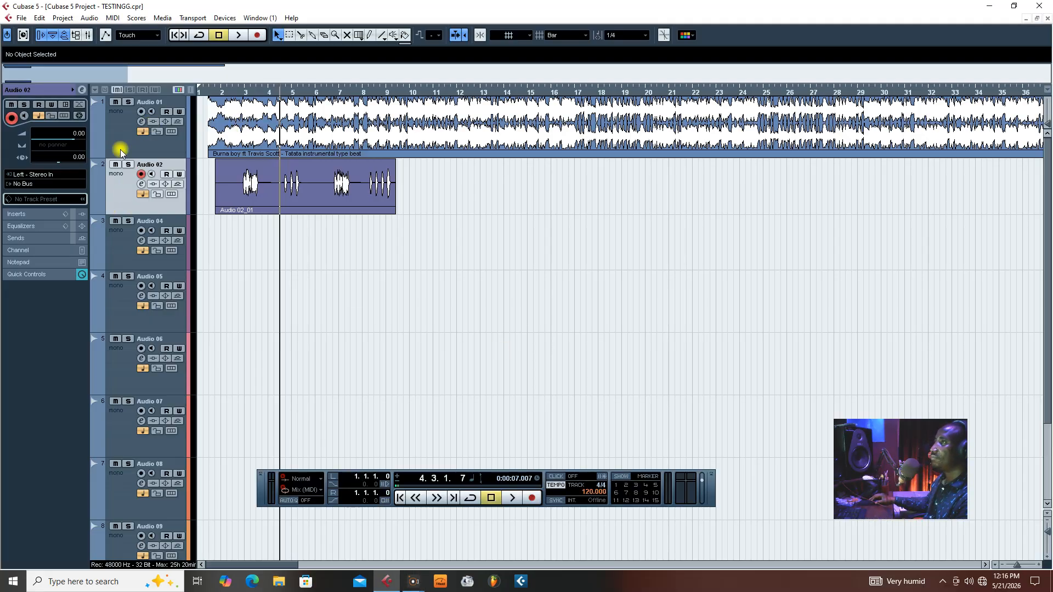
key("space")
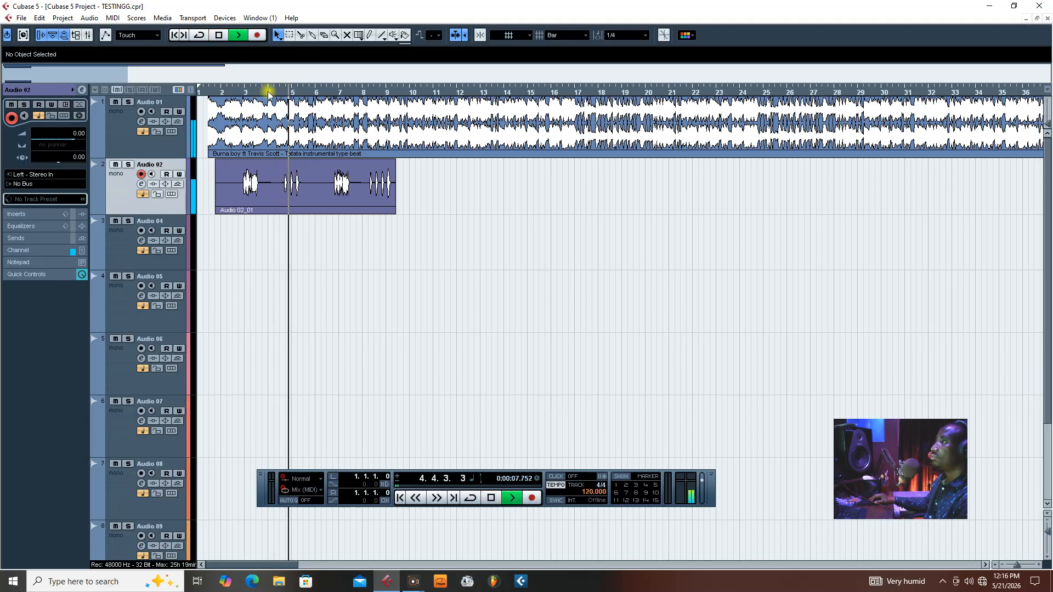
key("space")
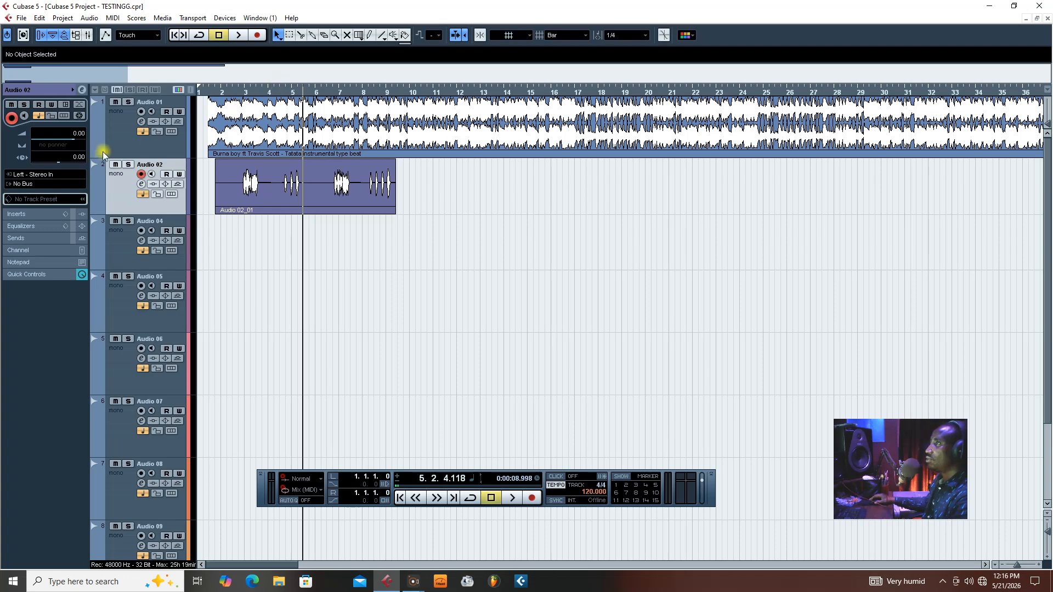
Check the Audio 01 and Audio 02 tracks in turn, leaving Audio 01 selected.
left_click(122, 147)
left_click(122, 197)
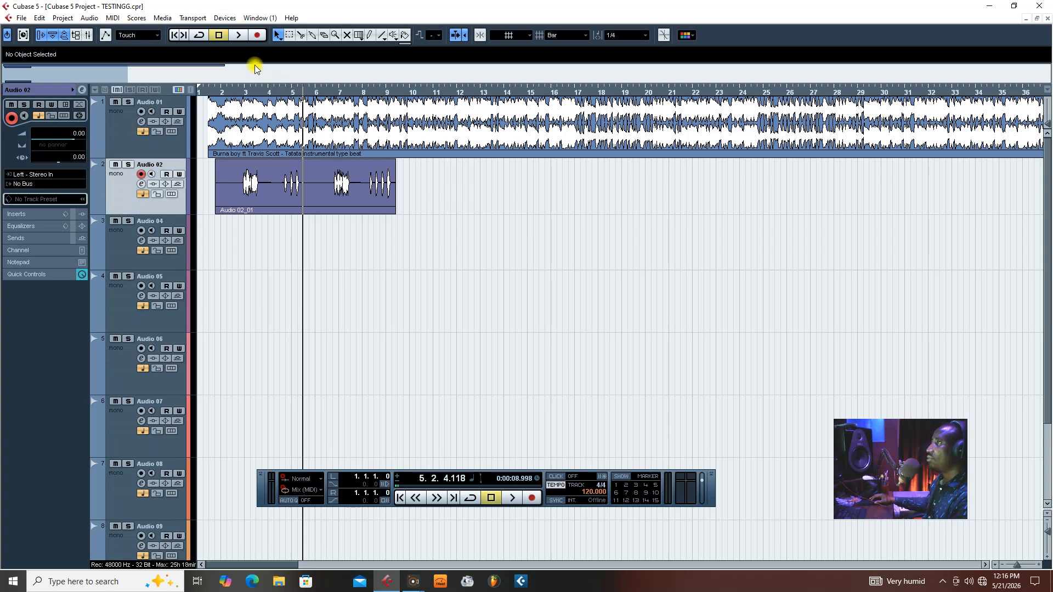
left_click(132, 140)
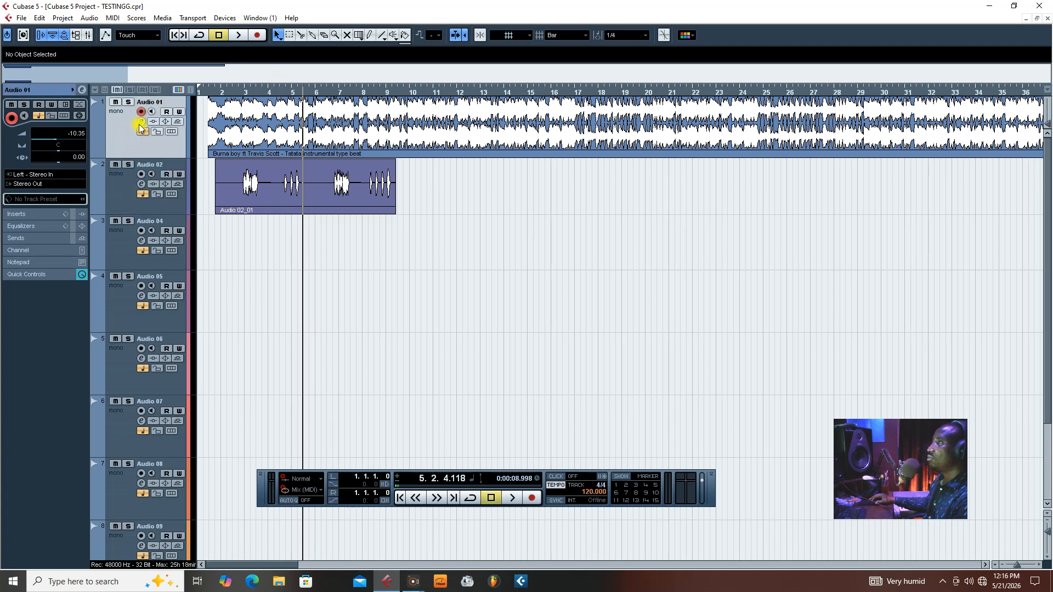
Open Device Setup and examine the available ASIO drivers for the VST Audio System.
left_click(224, 20)
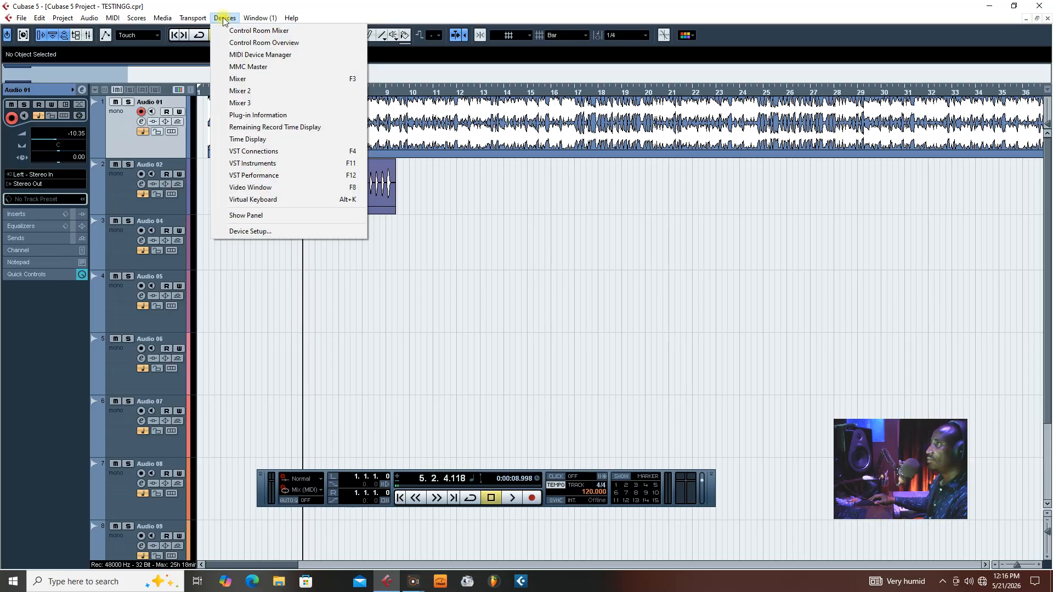
left_click(246, 232)
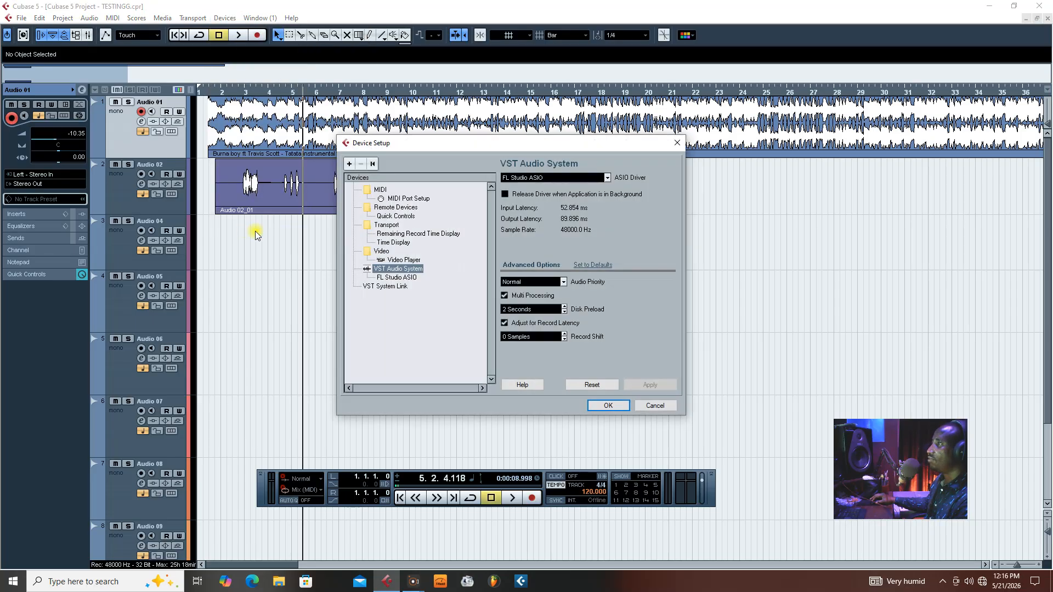
left_click_drag(453, 148, 412, 143)
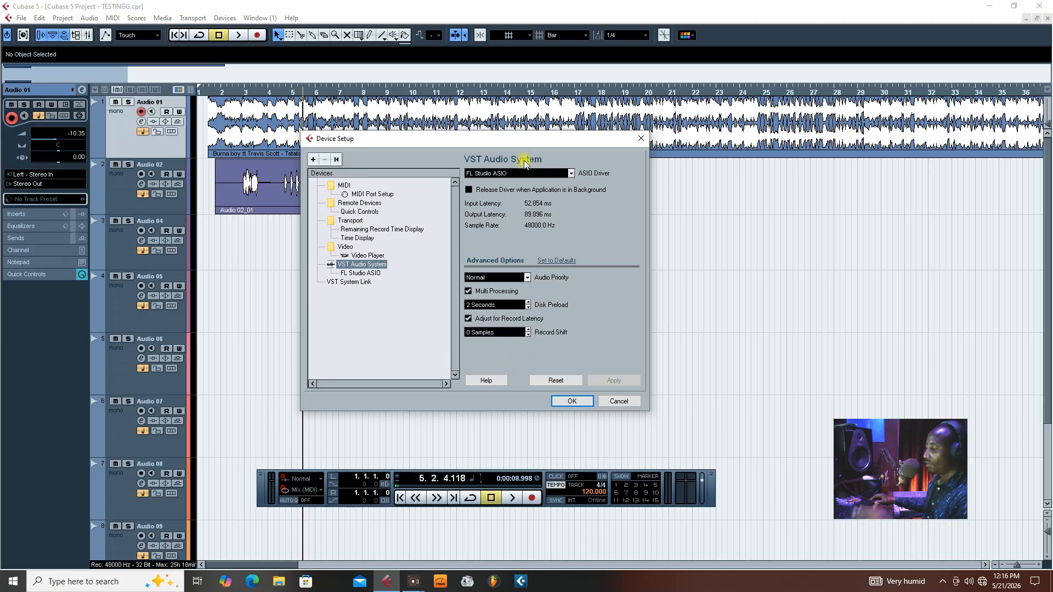
left_click(571, 174)
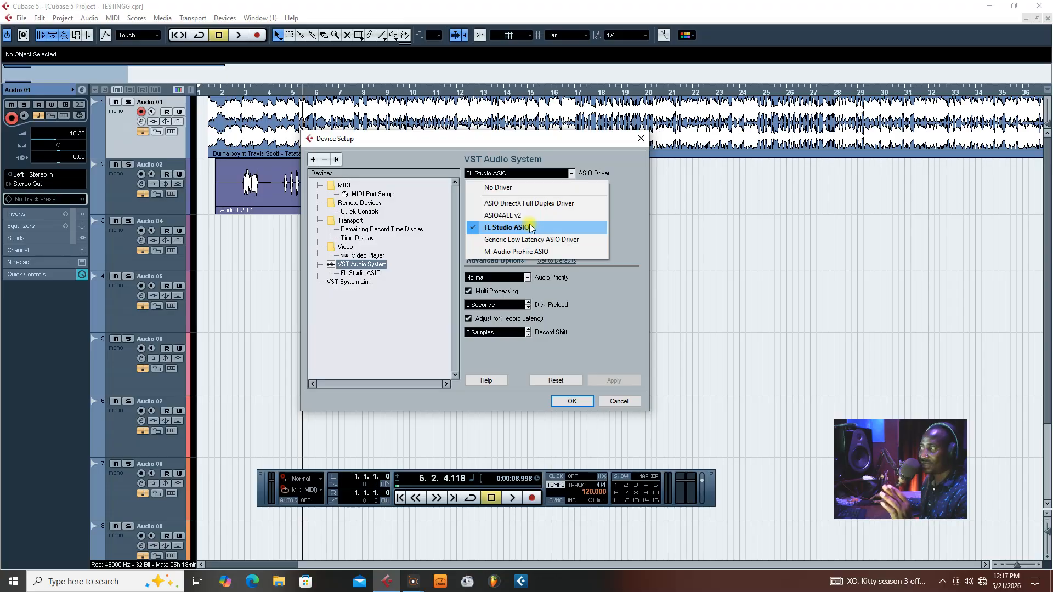
left_click(470, 145)
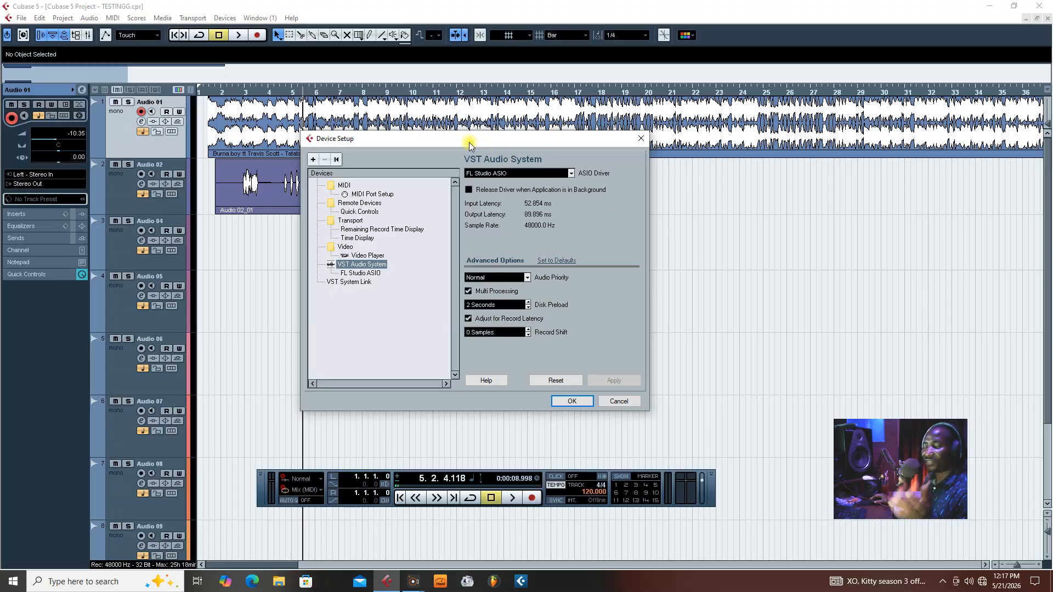
left_click(572, 173)
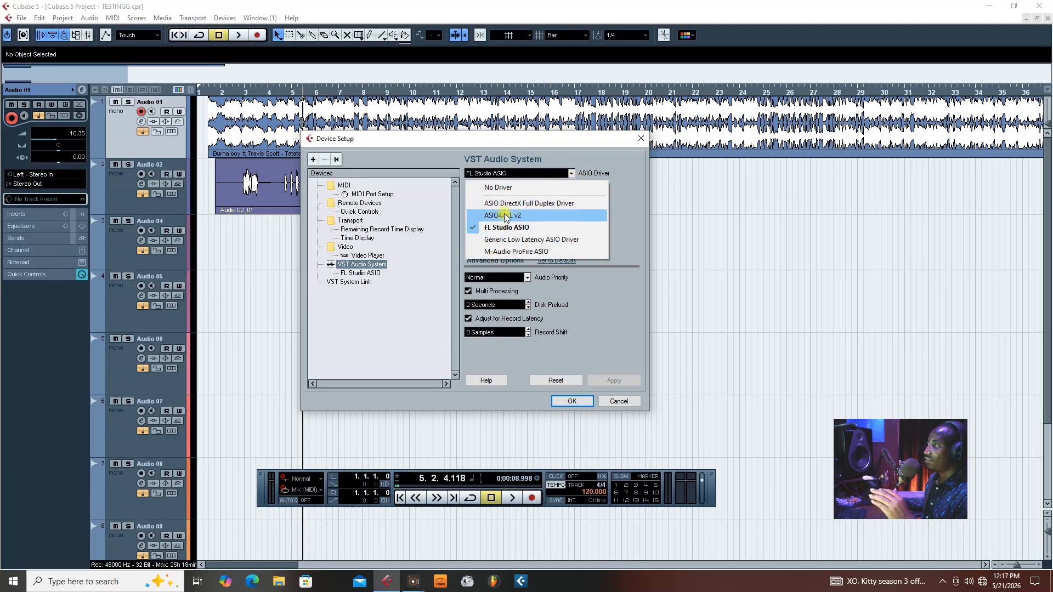
left_click(460, 142)
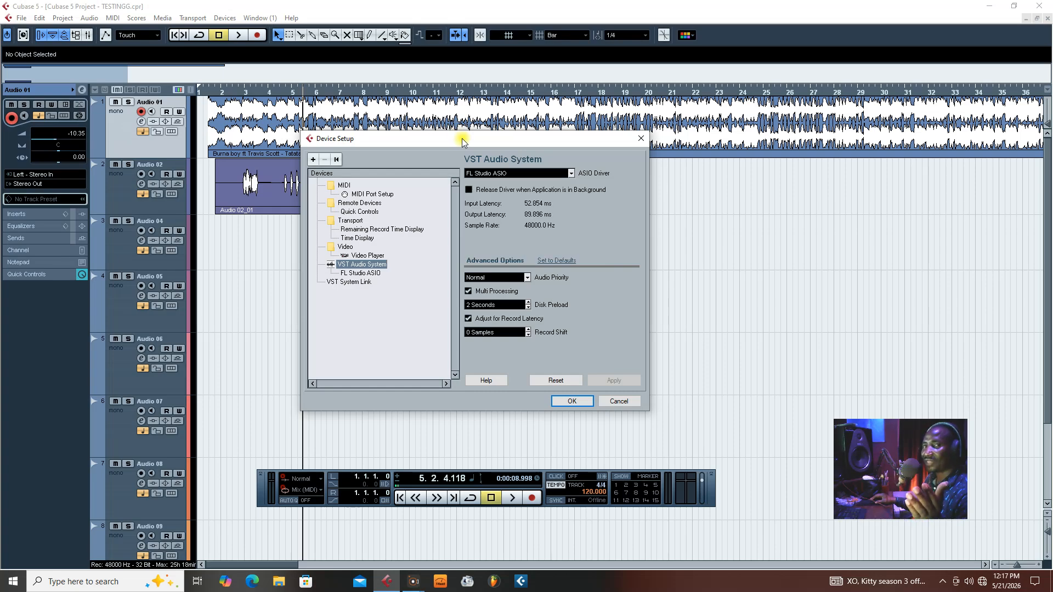
Keep FL Studio ASIO as the audio driver, confirm the device setup and test playback briefly.
left_click(572, 173)
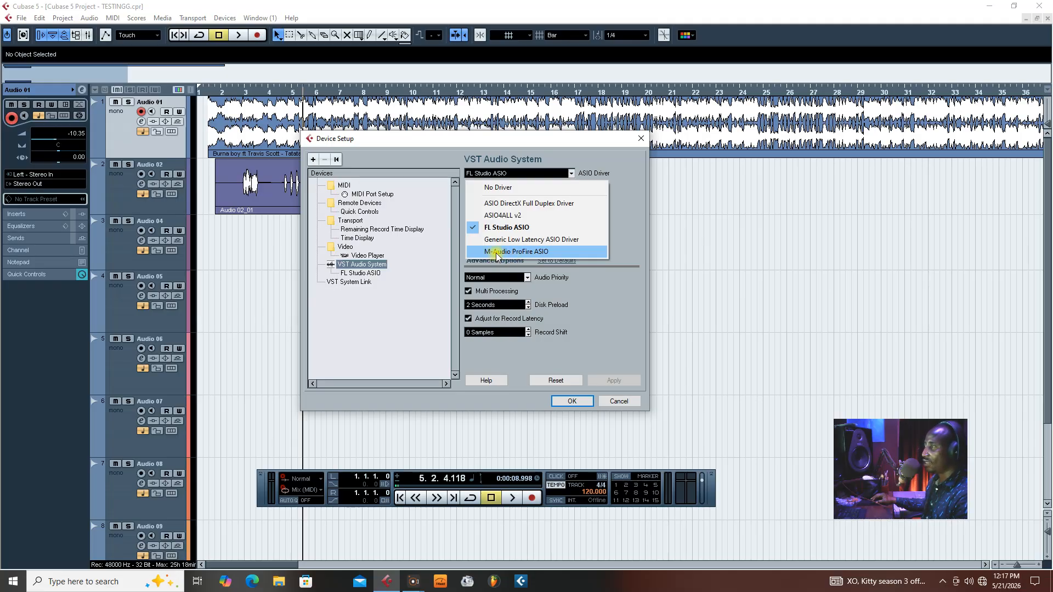
left_click(486, 228)
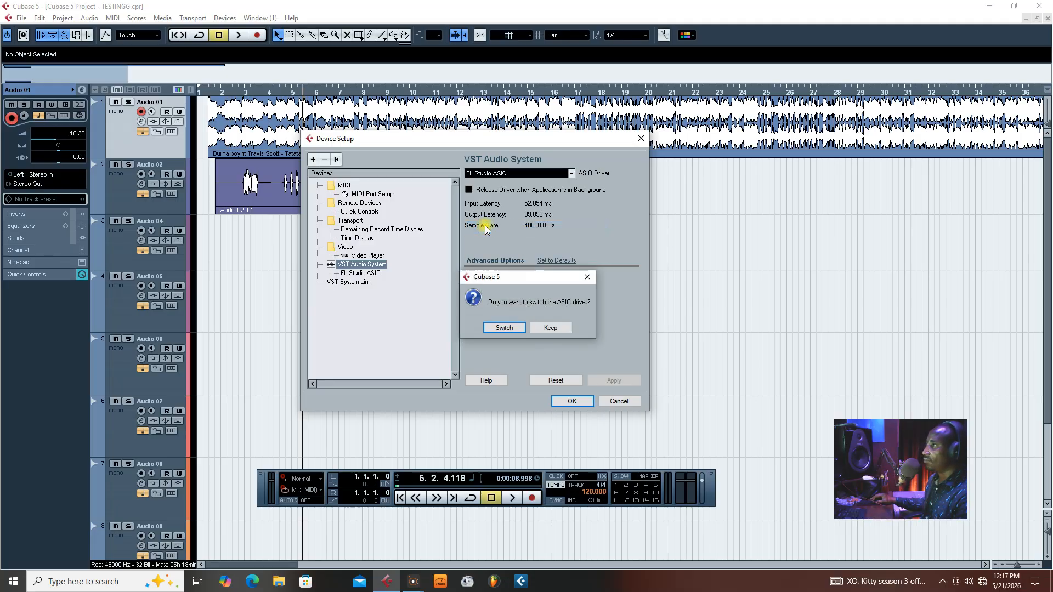
left_click(550, 329)
left_click(570, 402)
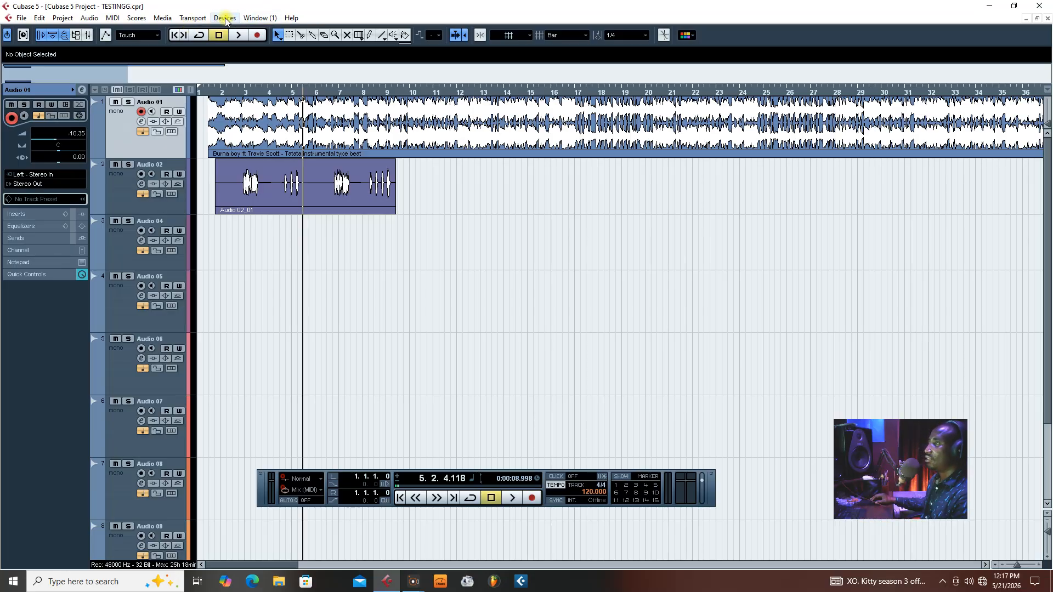
key("space")
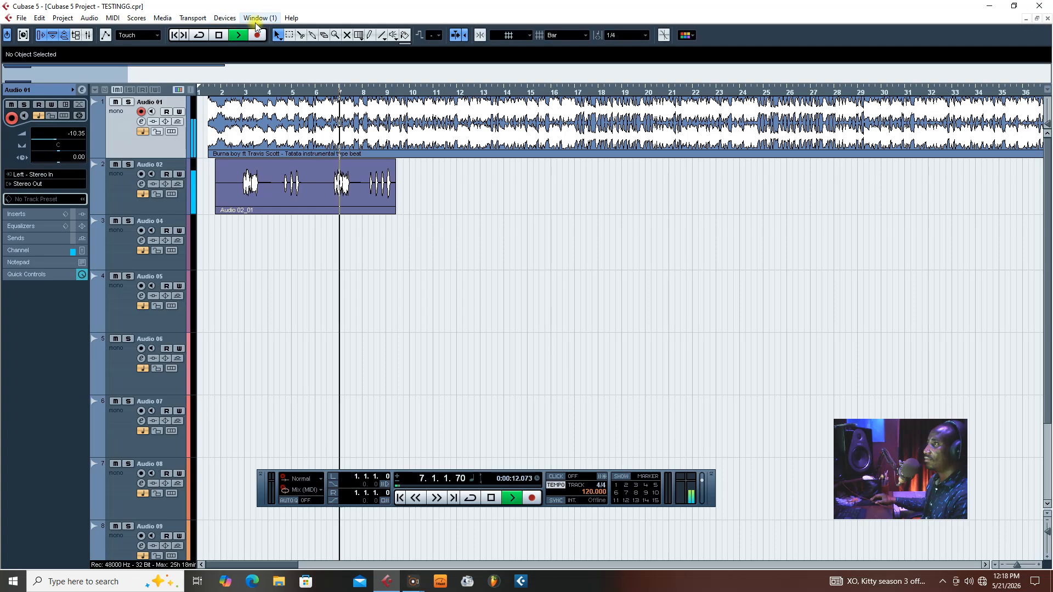
key("space")
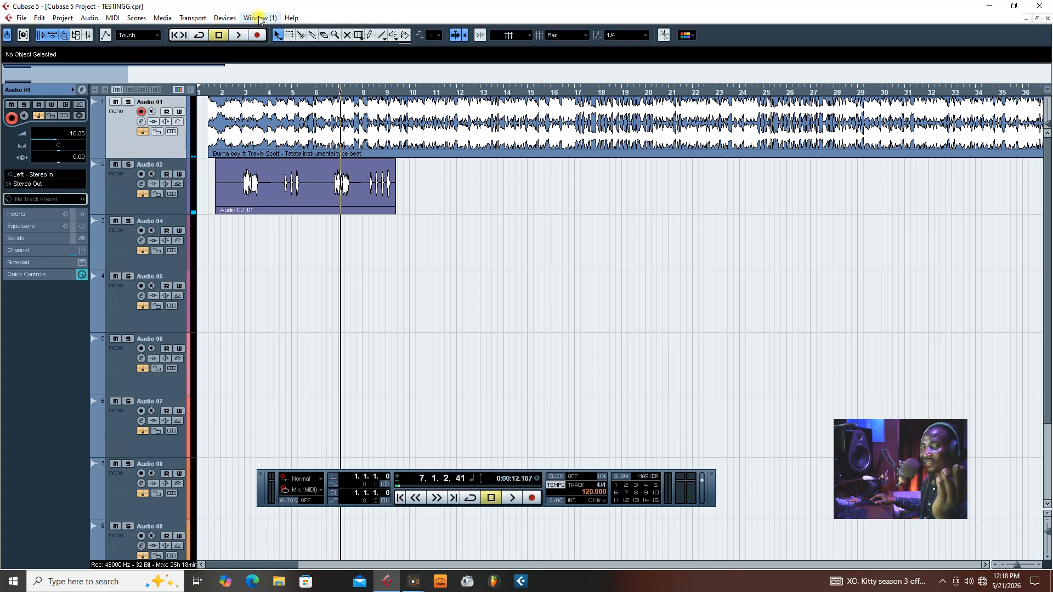
Open VST Connections and compare the device port assignments of the input and output buses.
left_click(224, 18)
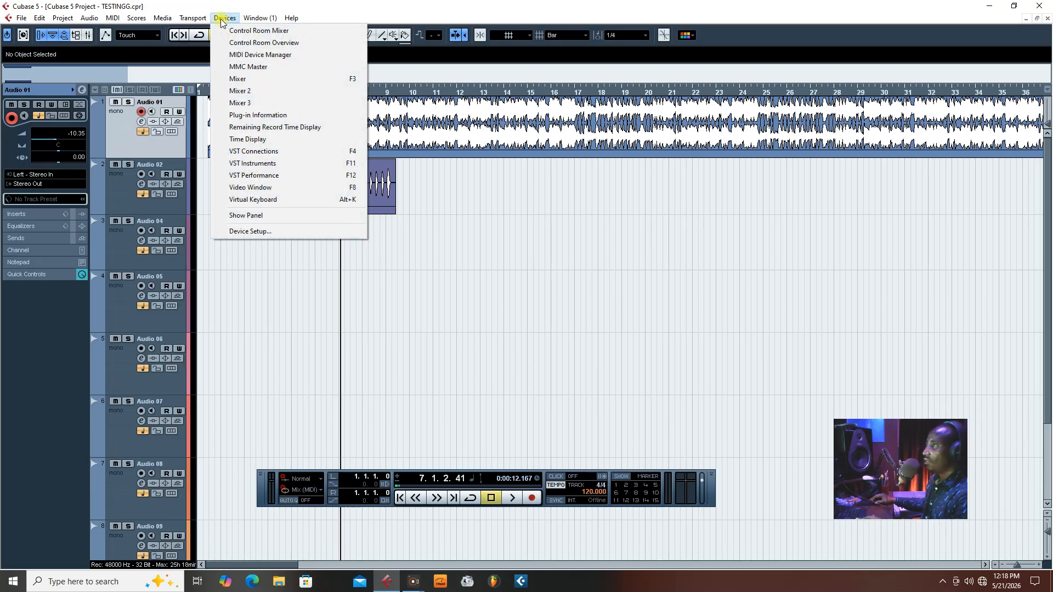
left_click(241, 153)
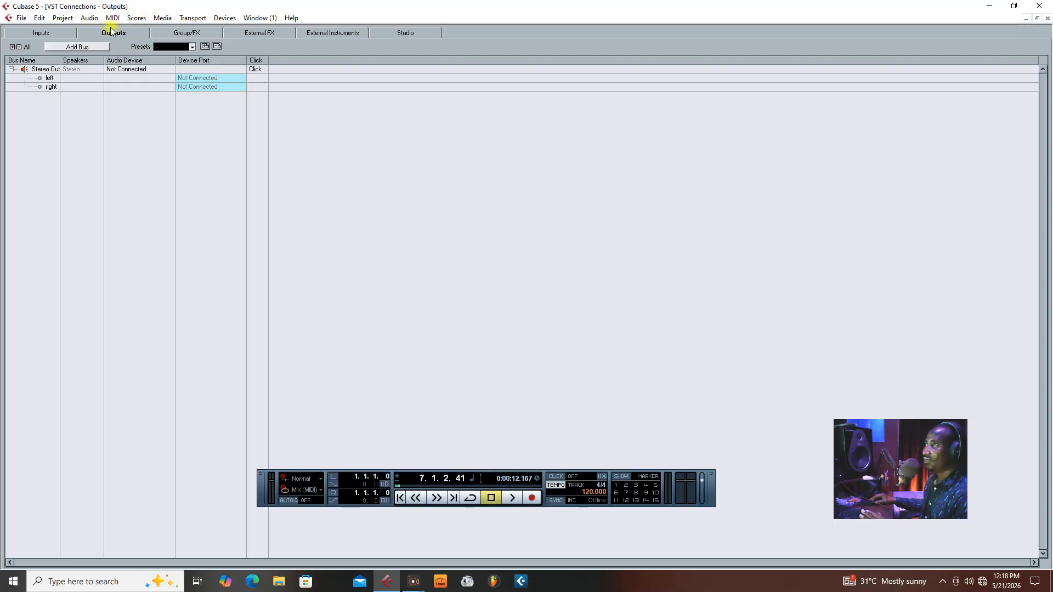
left_click(39, 34)
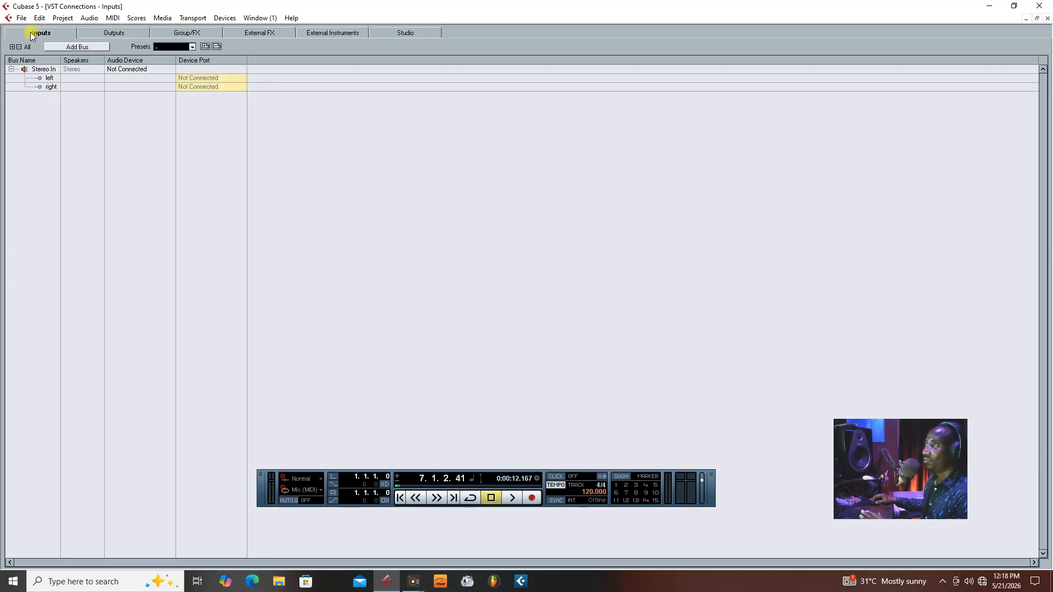
left_click(111, 34)
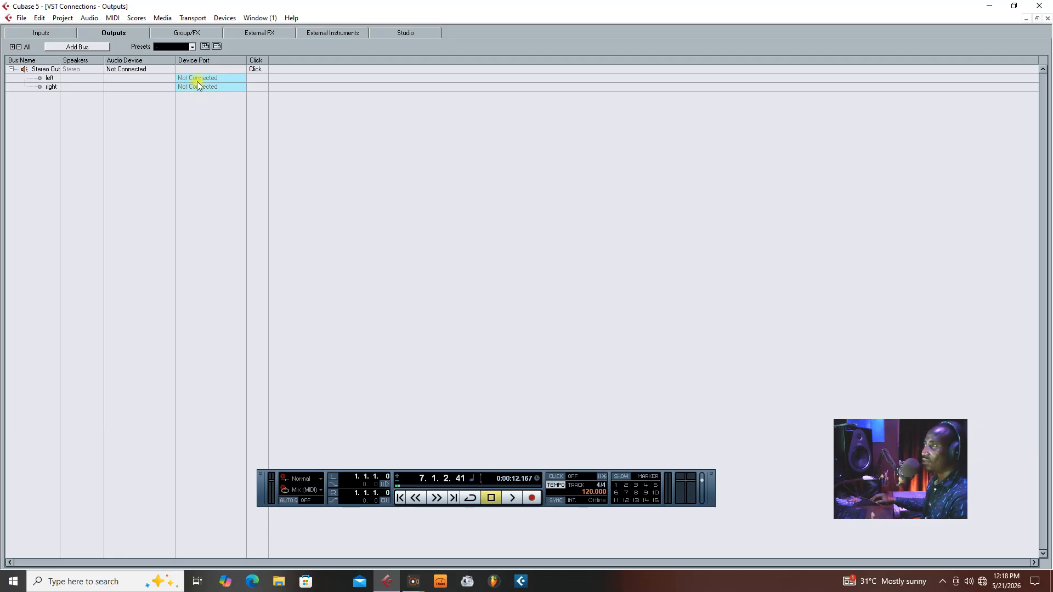
left_click(57, 34)
left_click(112, 33)
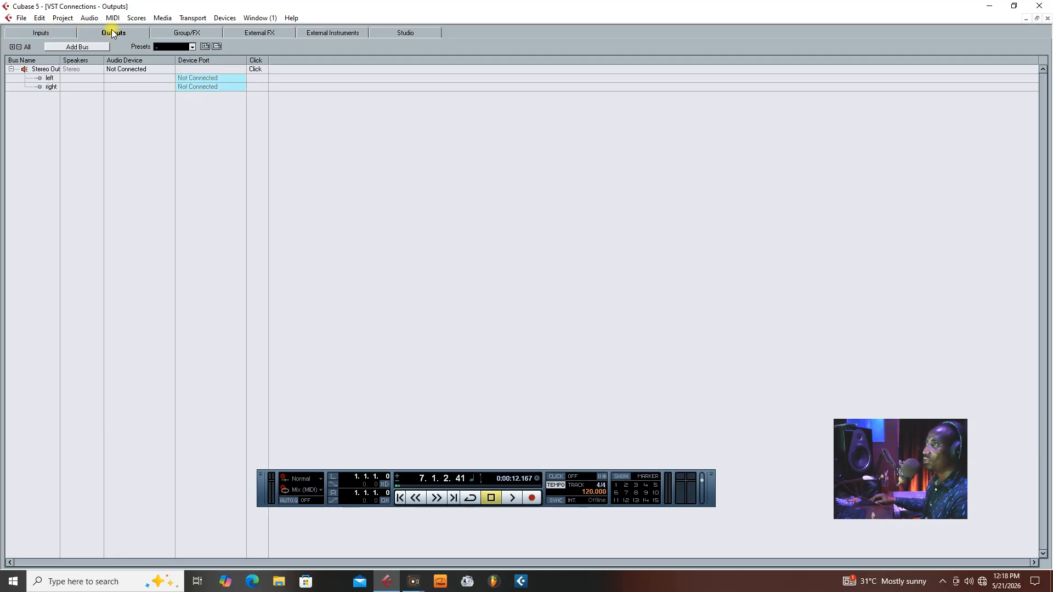
Assign device port Out 1 to the left channel and Out 2 to the right channel of the Stereo Out bus.
left_click(209, 80)
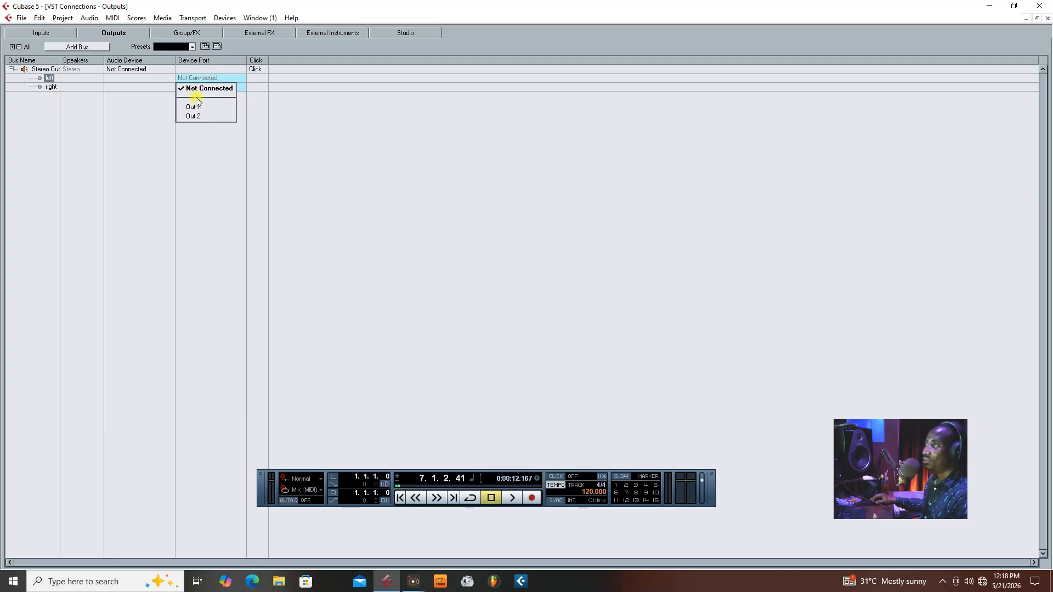
left_click(194, 132)
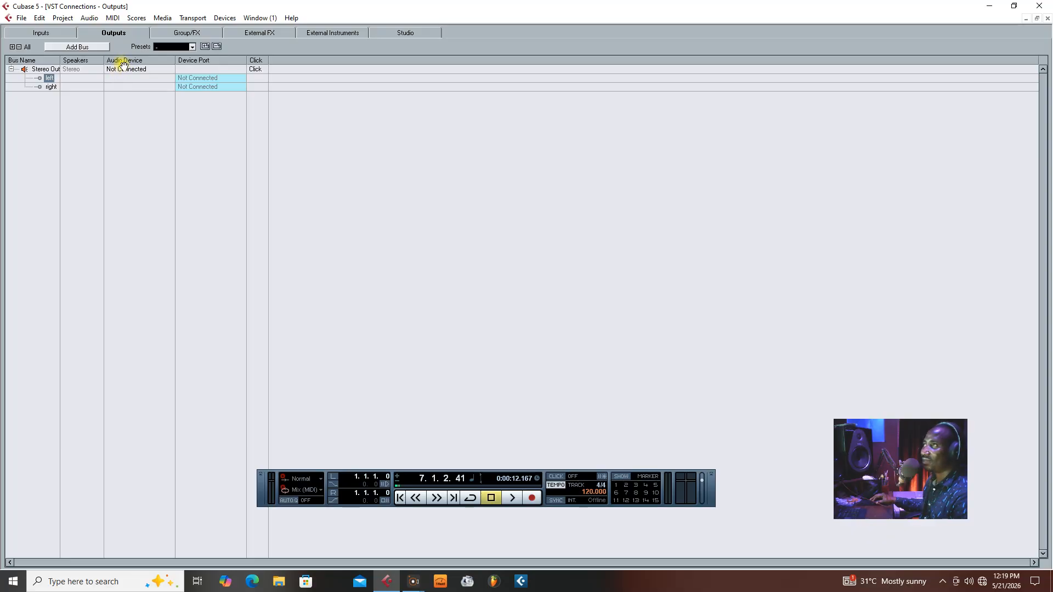
left_click(199, 81)
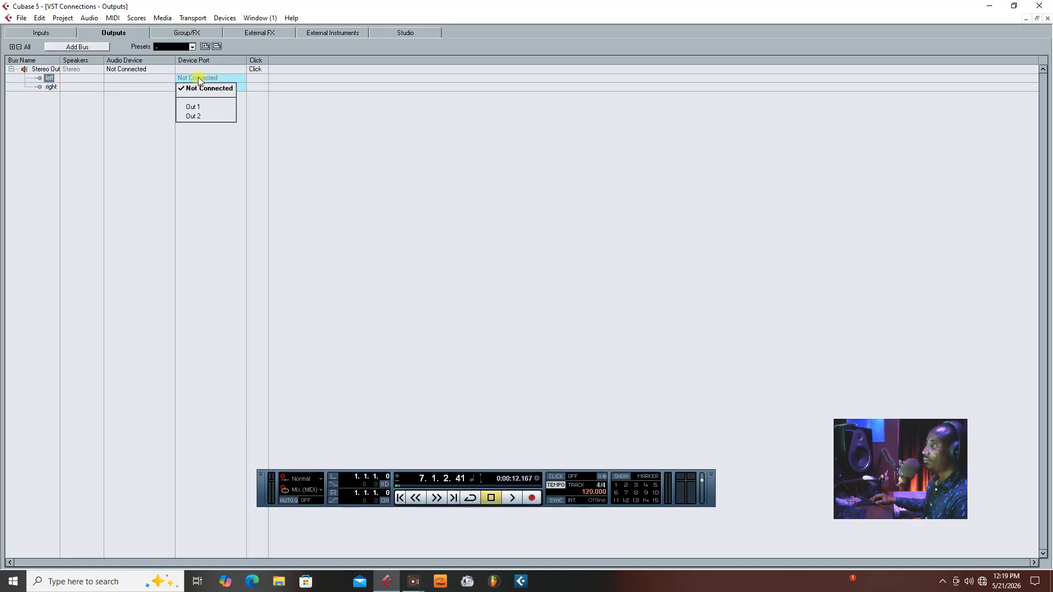
left_click(193, 107)
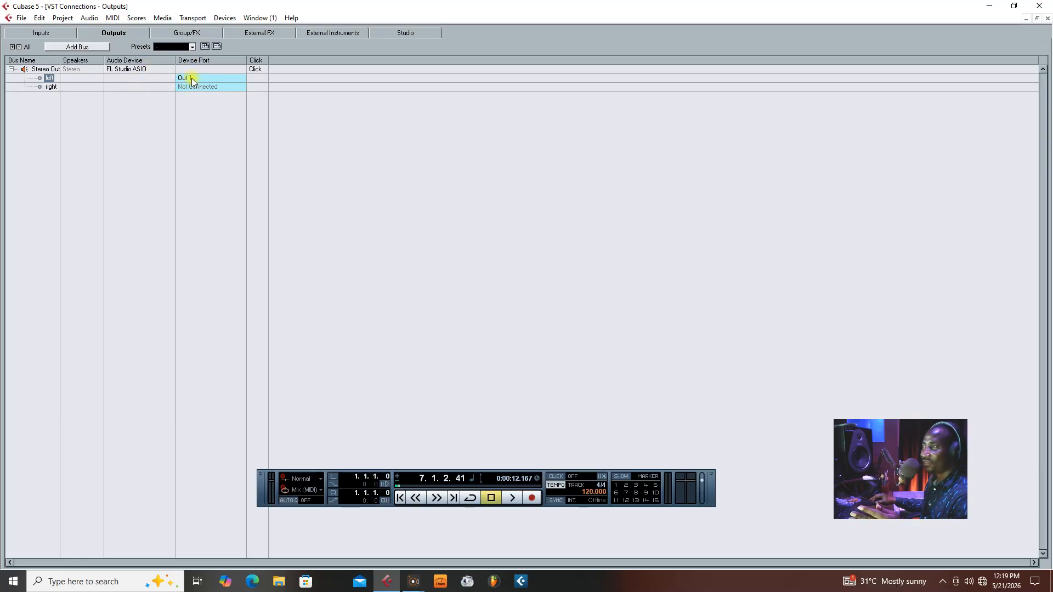
left_click(193, 87)
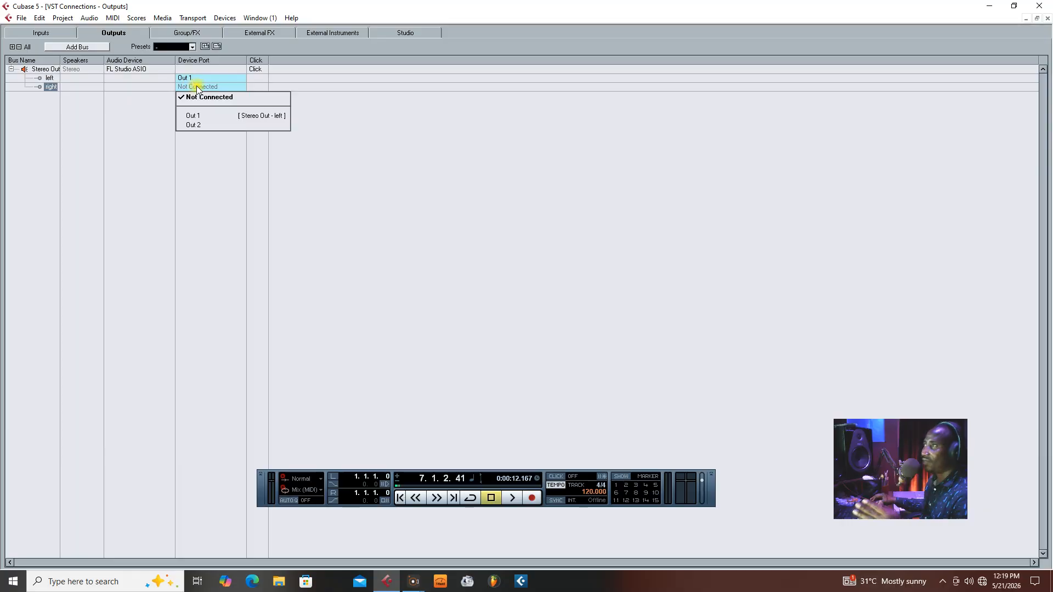
left_click(200, 125)
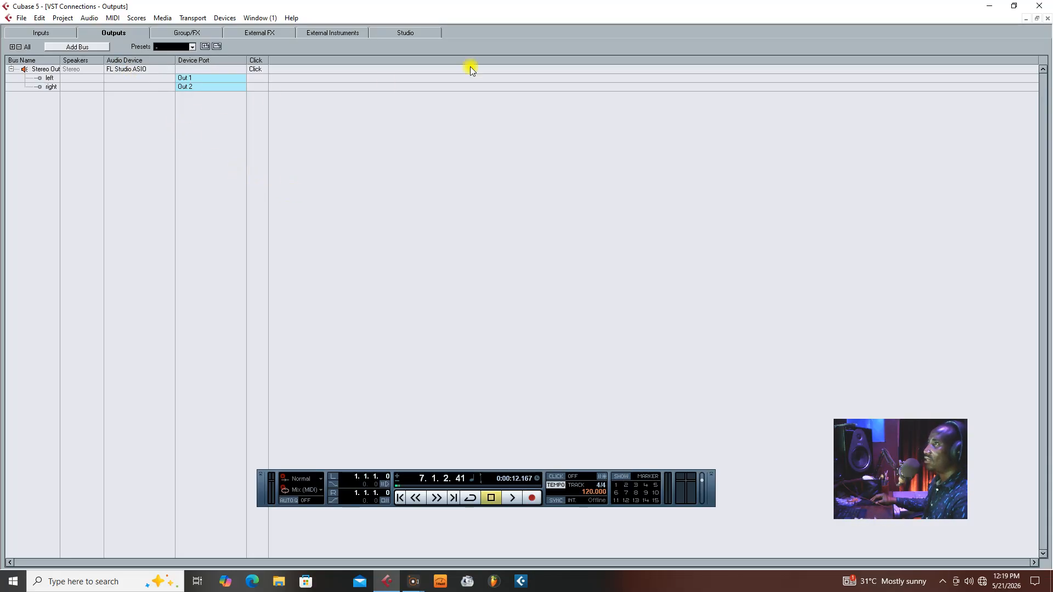
Close VST Connections and play the project from just after bar 1.
left_click(1047, 19)
left_click(115, 187)
left_click(115, 132)
left_click(208, 92)
key("space")
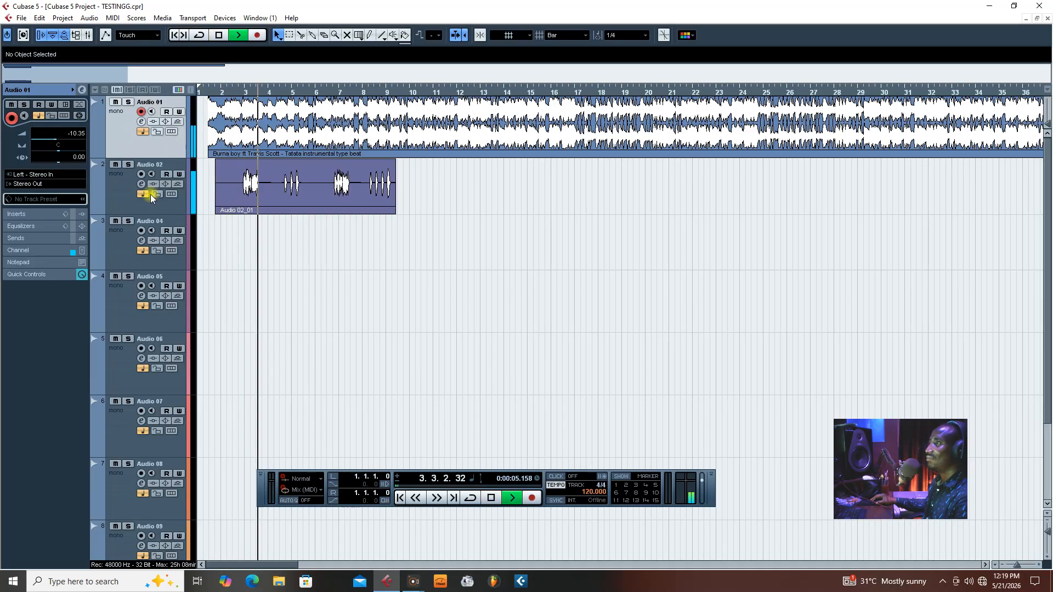
Check the Audio 02 and Audio 01 tracks in turn during playback, and stop playback shortly after bar 9.
left_click(128, 188)
left_click(129, 139)
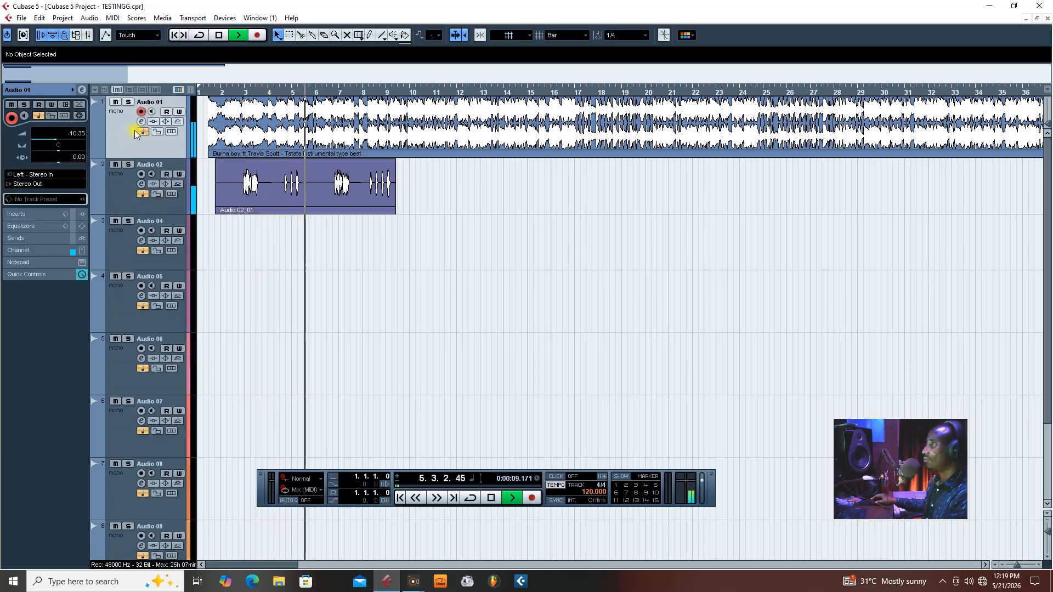
key("h")
key("h")
key("h")
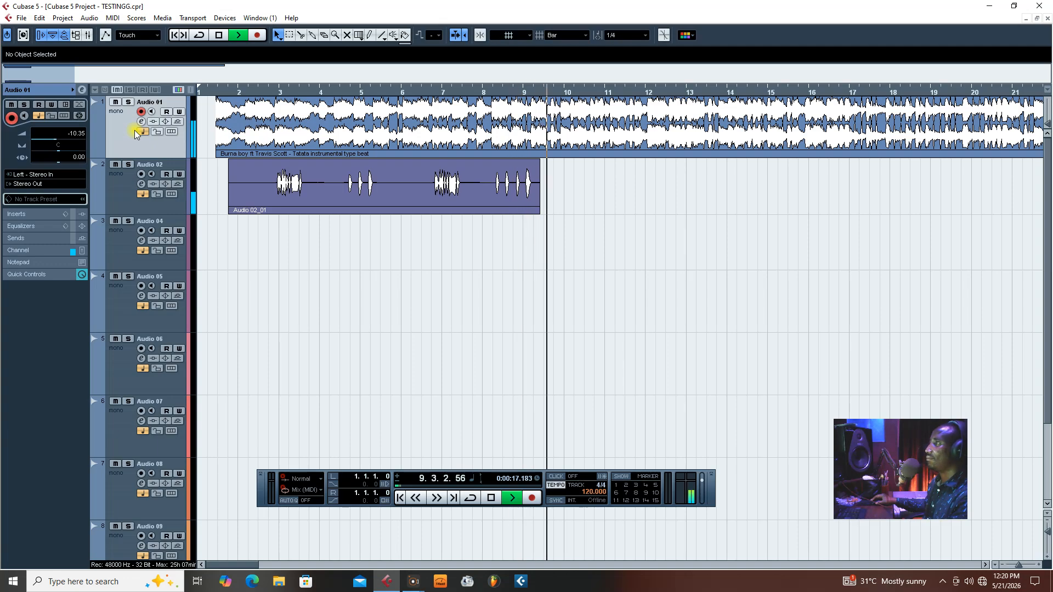
key("space")
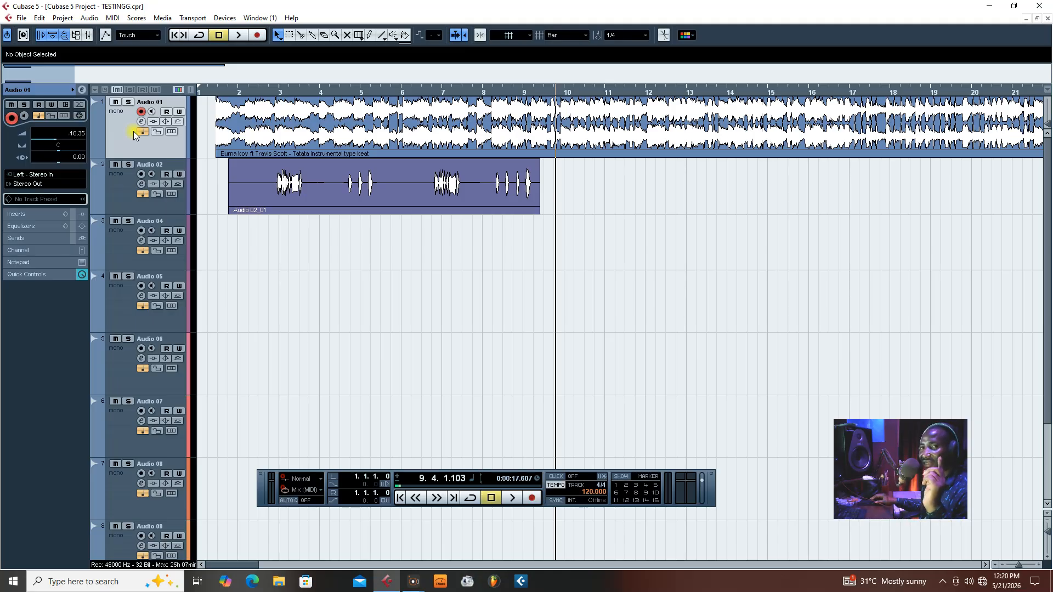
Select the Audio 02 track and play its recording from just before bar 3.
left_click(125, 194)
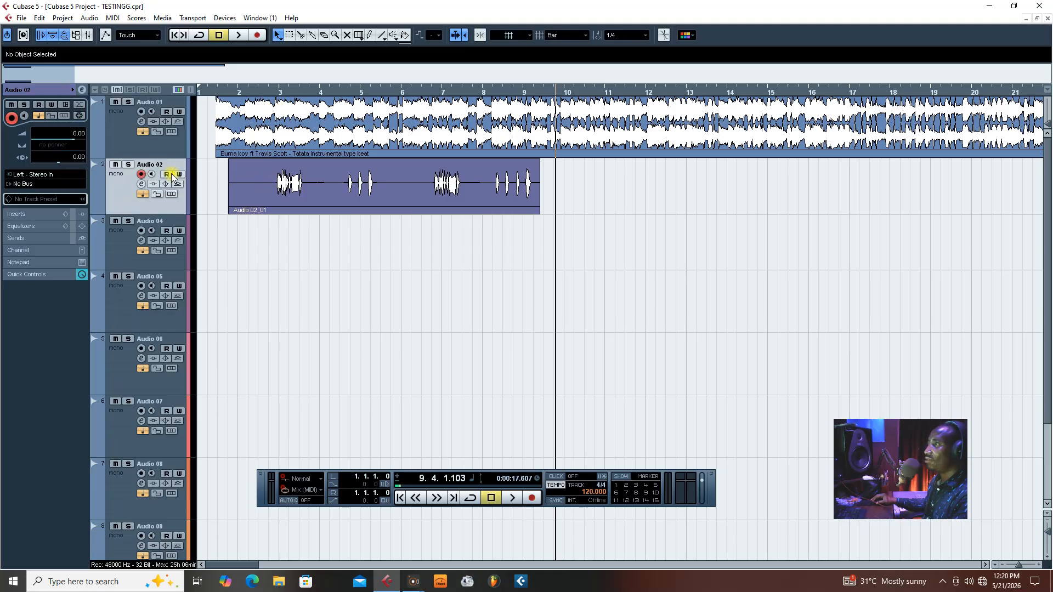
left_click(269, 91)
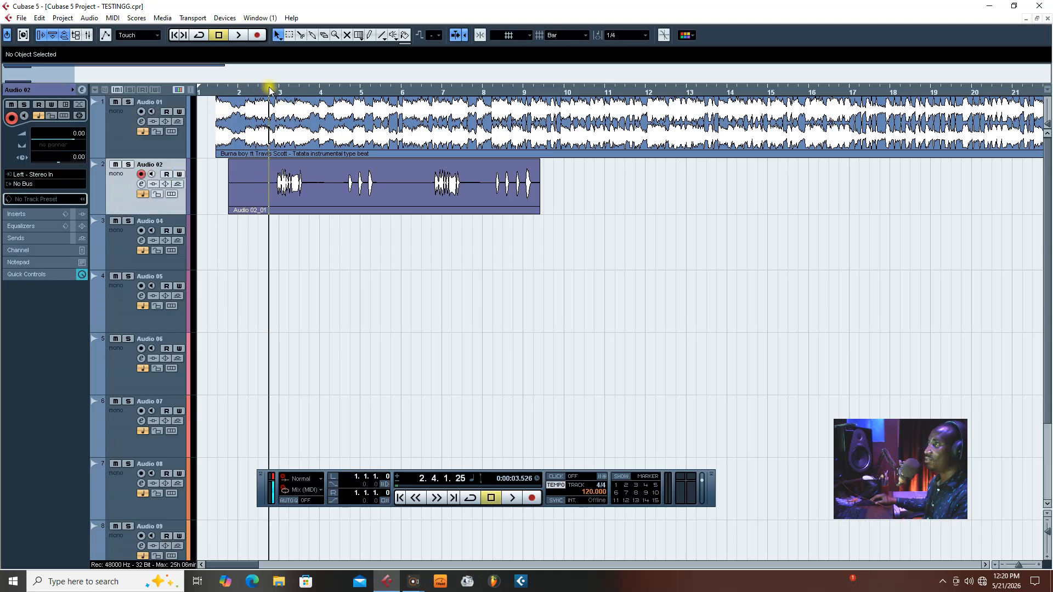
key("space")
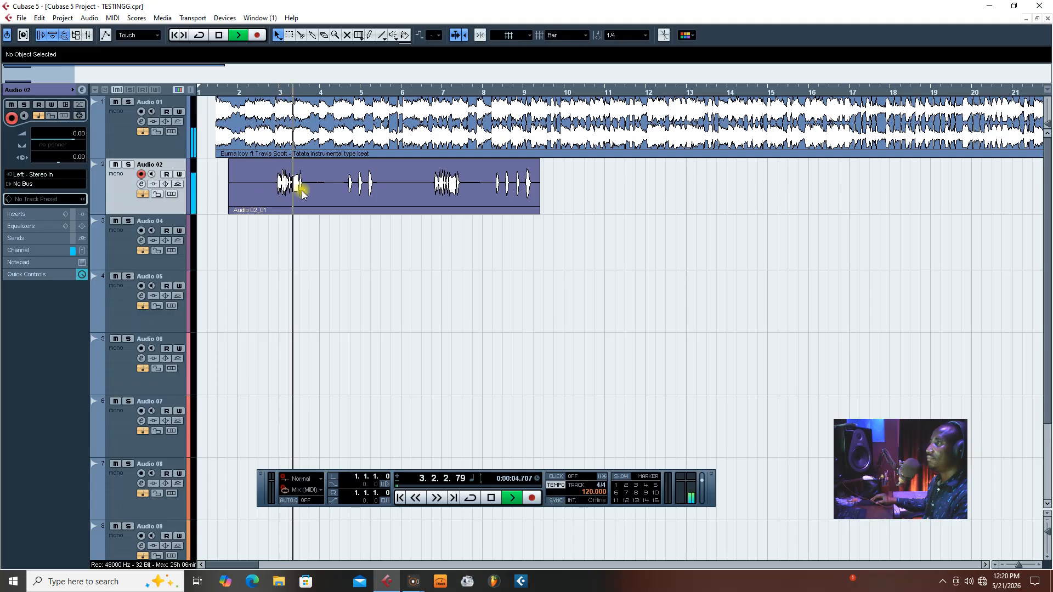
Select the Audio 02 recording, increase the Audio 02 track's height, and stop playback shortly after bar 9.
left_click(239, 202)
left_click_drag(175, 215, 188, 270)
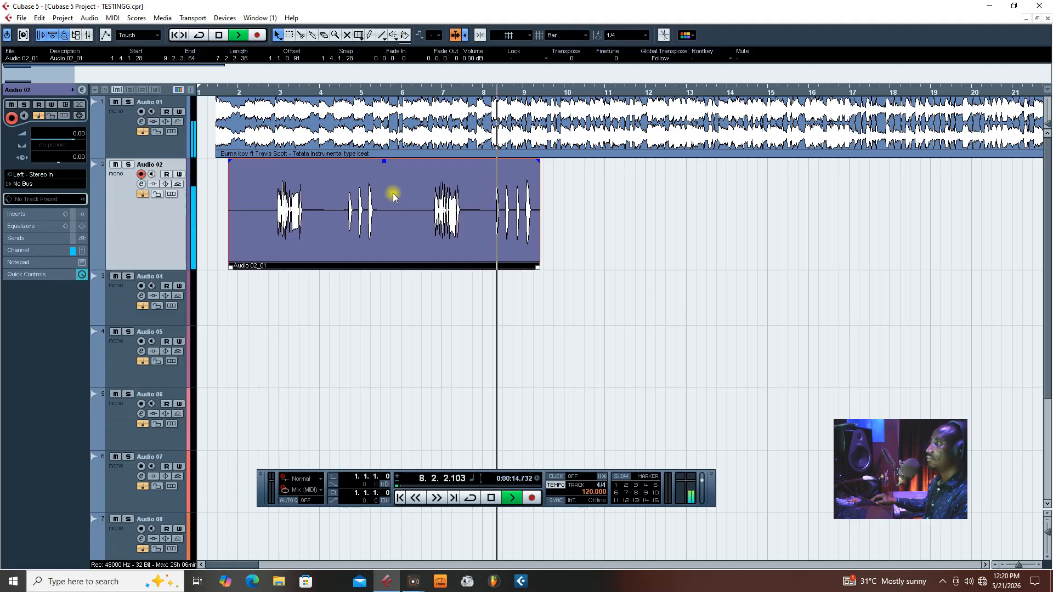
key("space")
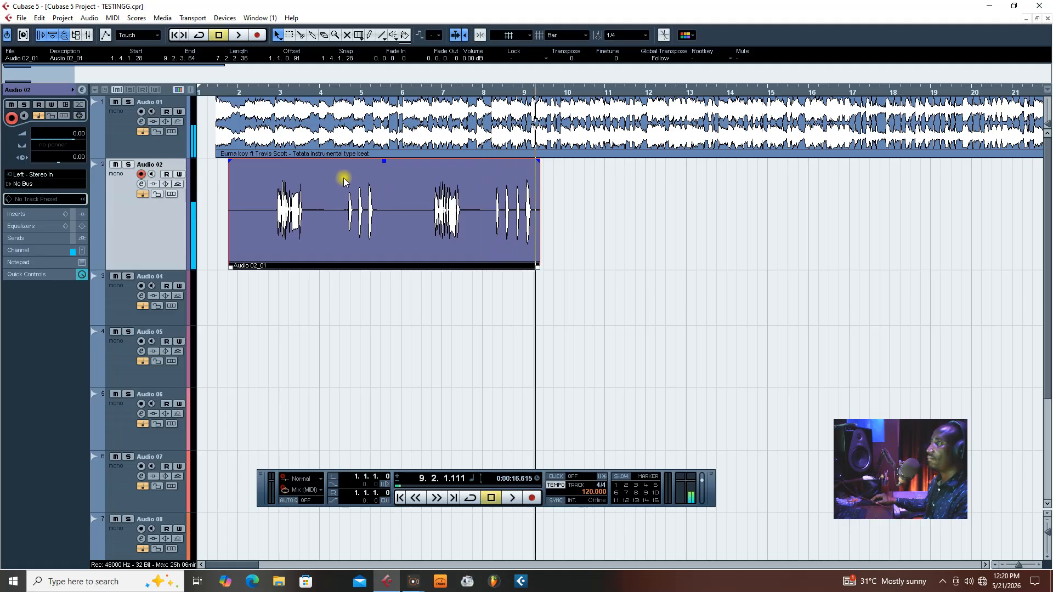
Inspect the output routing of the Audio 01, Audio 04 and Audio 05 tracks in turn.
left_click(120, 135)
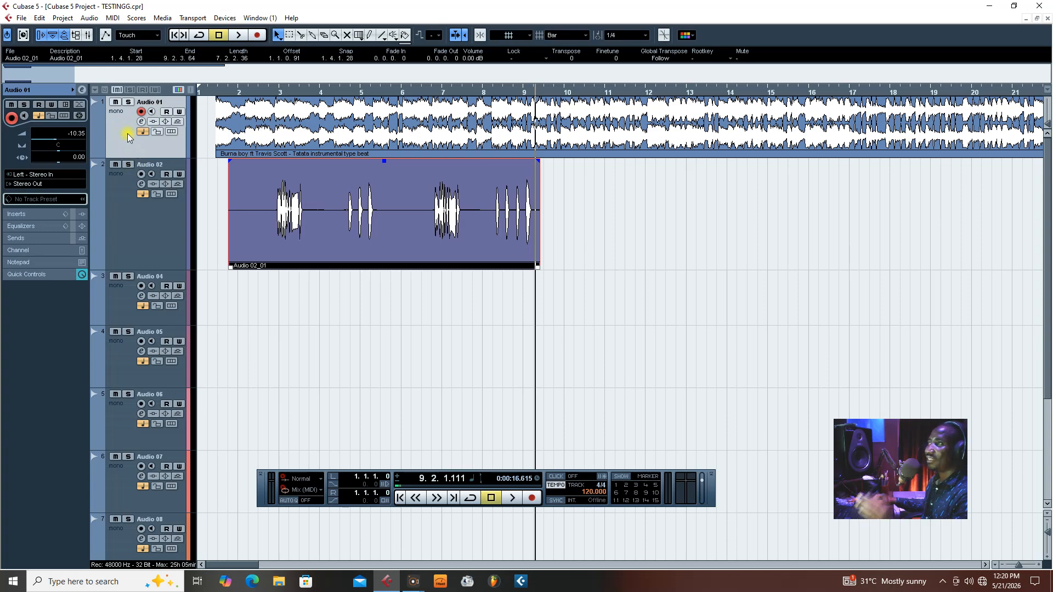
left_click(117, 314)
left_click(115, 348)
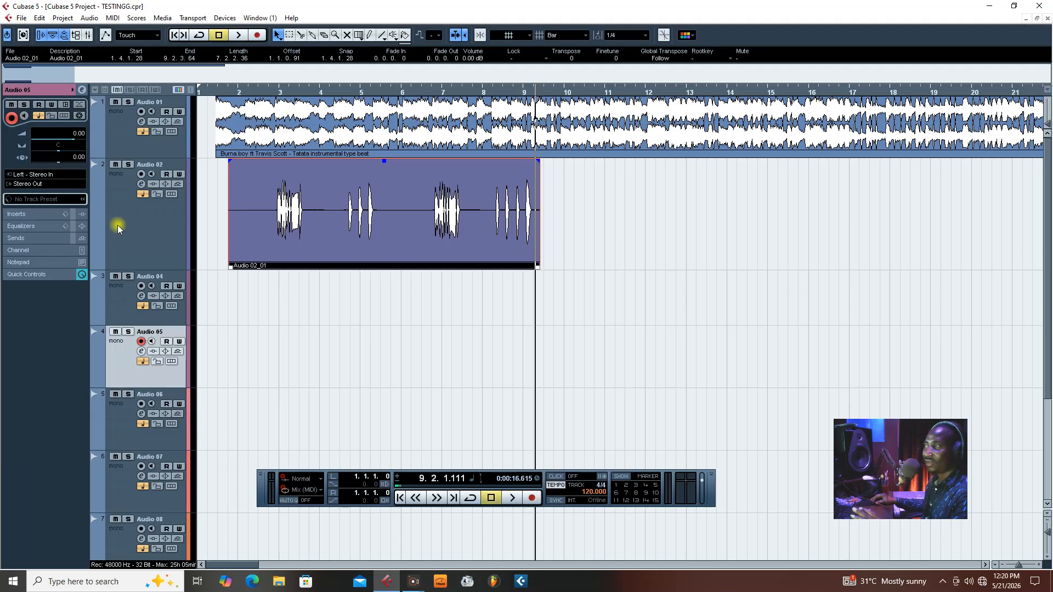
Check the available ASIO drivers in the VST Audio System device setup, and close it without changes.
left_click(225, 18)
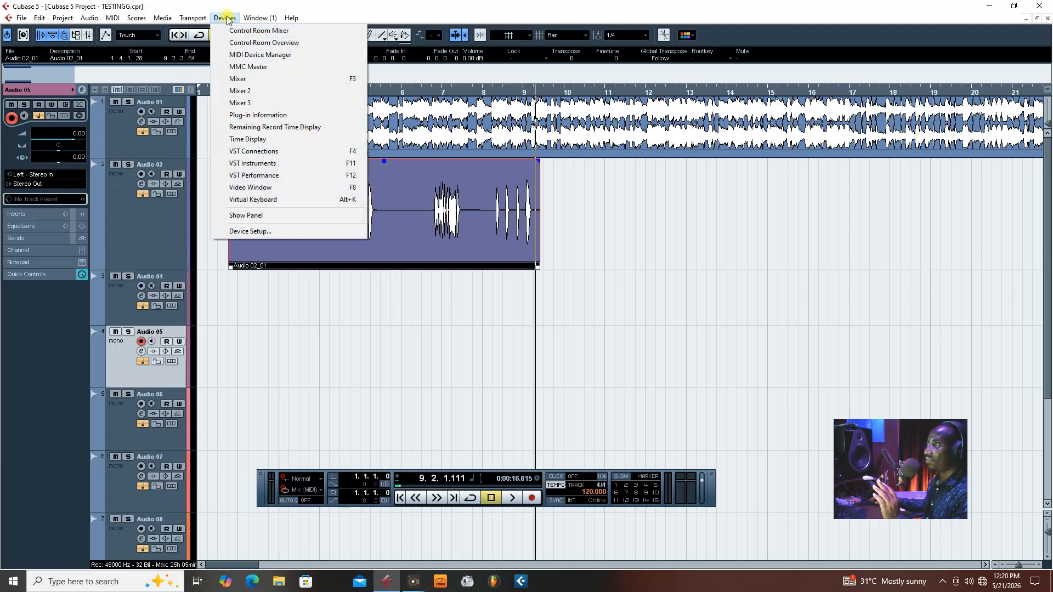
left_click(250, 231)
left_click(525, 173)
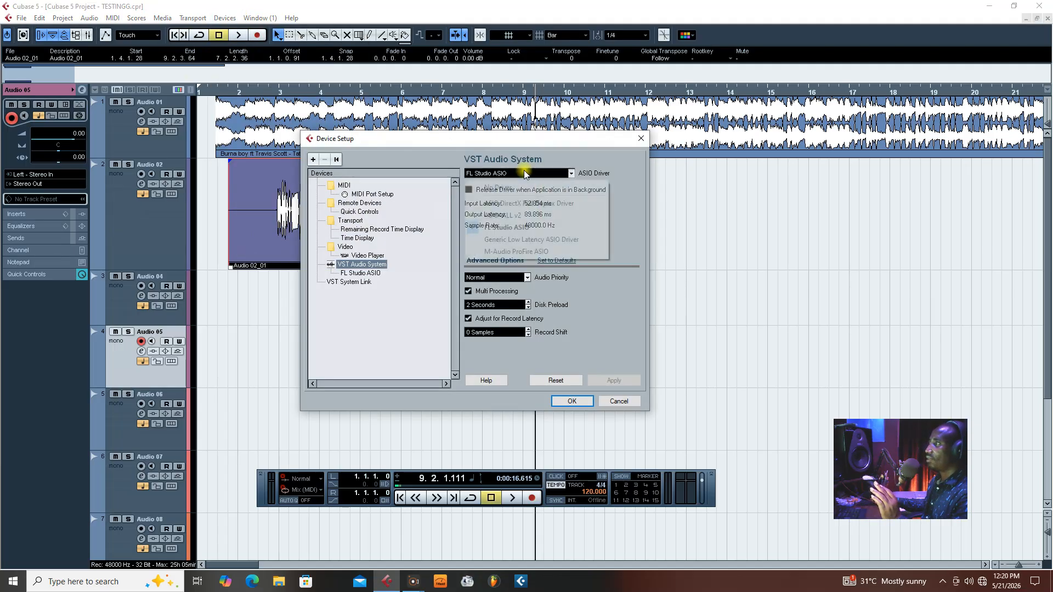
left_click(482, 141)
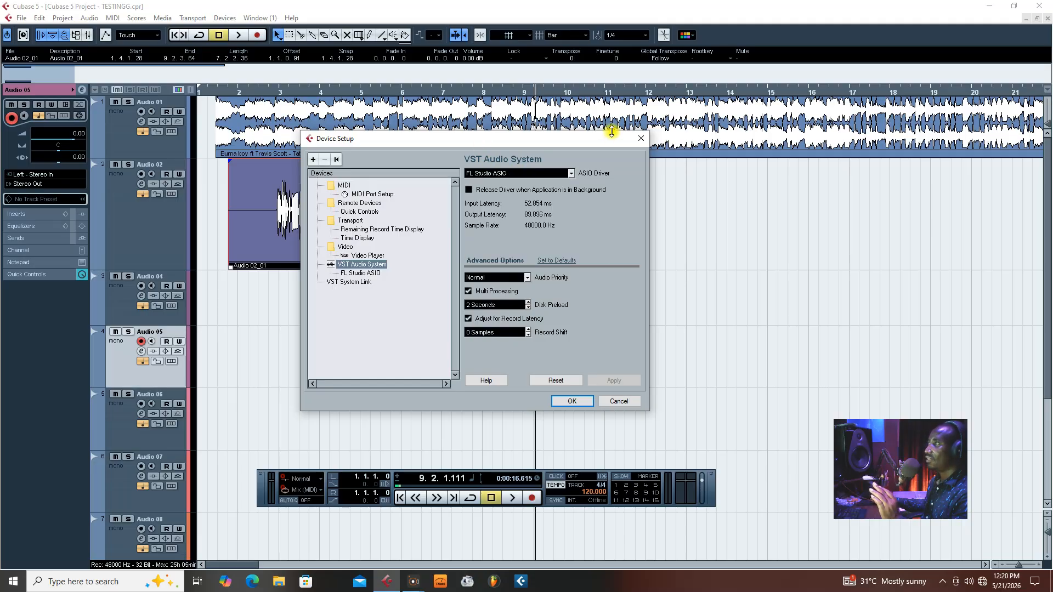
left_click(642, 141)
Review the Stereo Out bus port assignments in VST Connections and close the window.
left_click(225, 18)
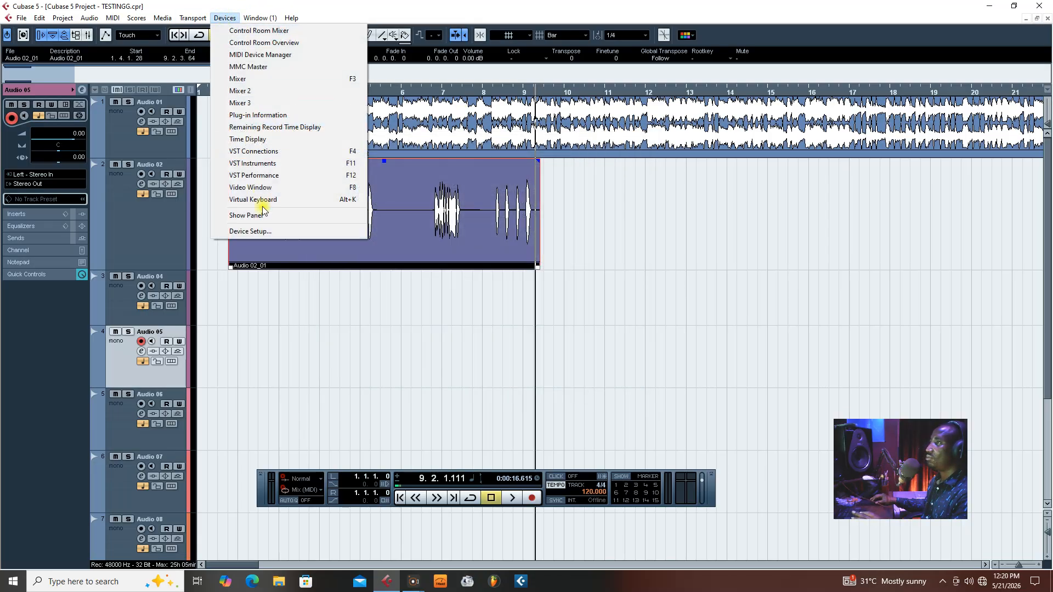
left_click(244, 153)
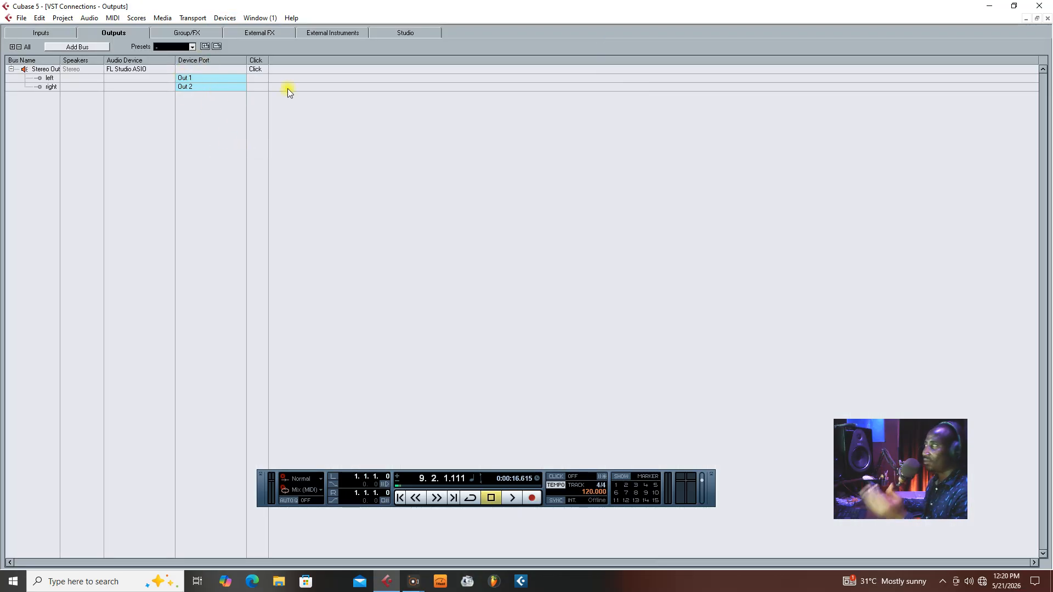
left_click(1046, 20)
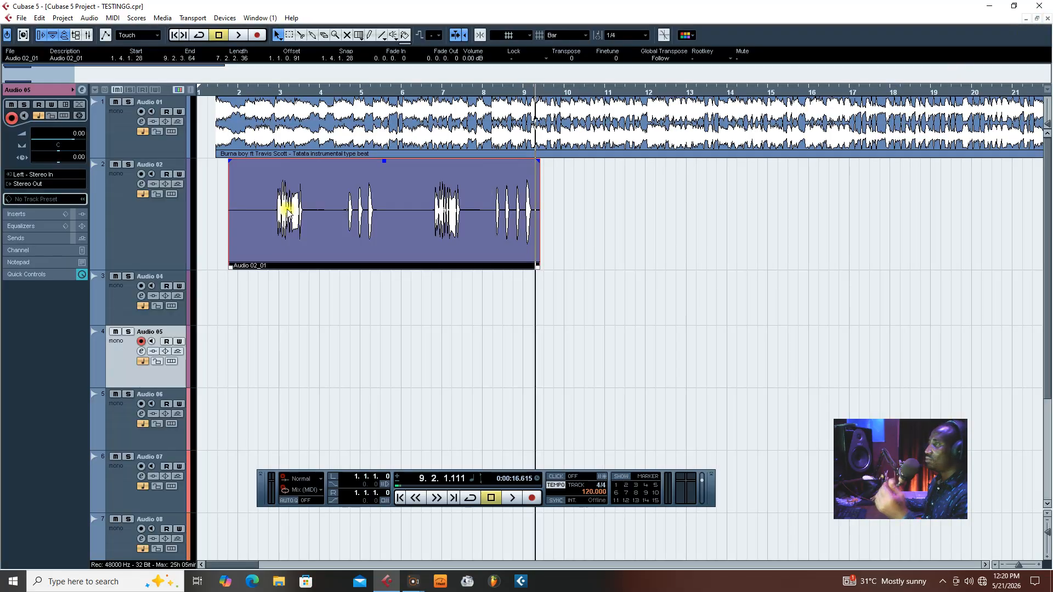
Compare the output routing of the Audio 01, Audio 02, Audio 04 and Audio 05 tracks by selecting them in turn.
left_click(144, 156)
left_click(129, 148)
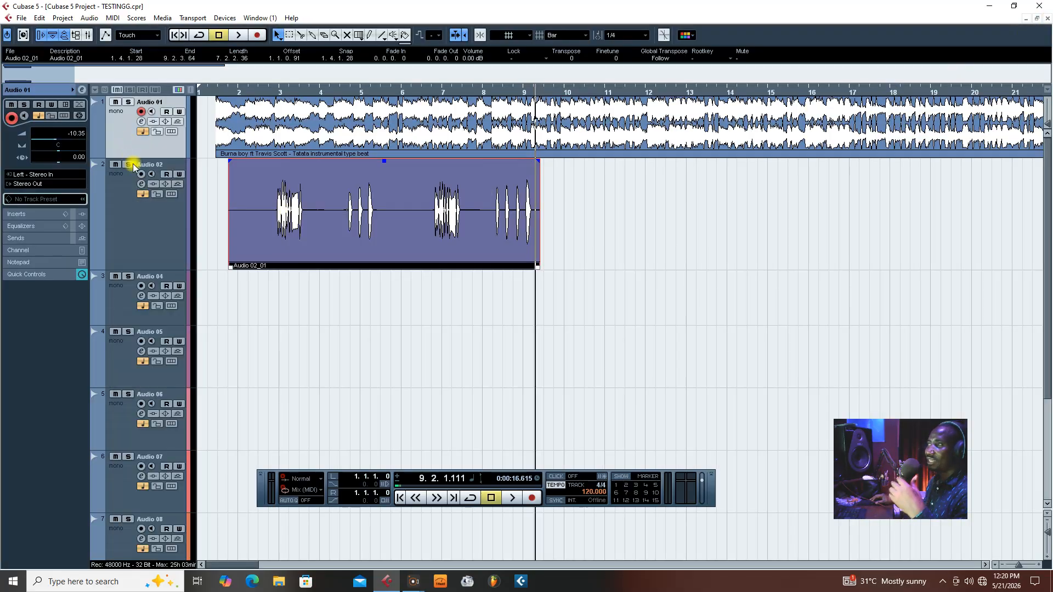
left_click(124, 209)
left_click(124, 302)
left_click(122, 357)
left_click(118, 306)
left_click(127, 234)
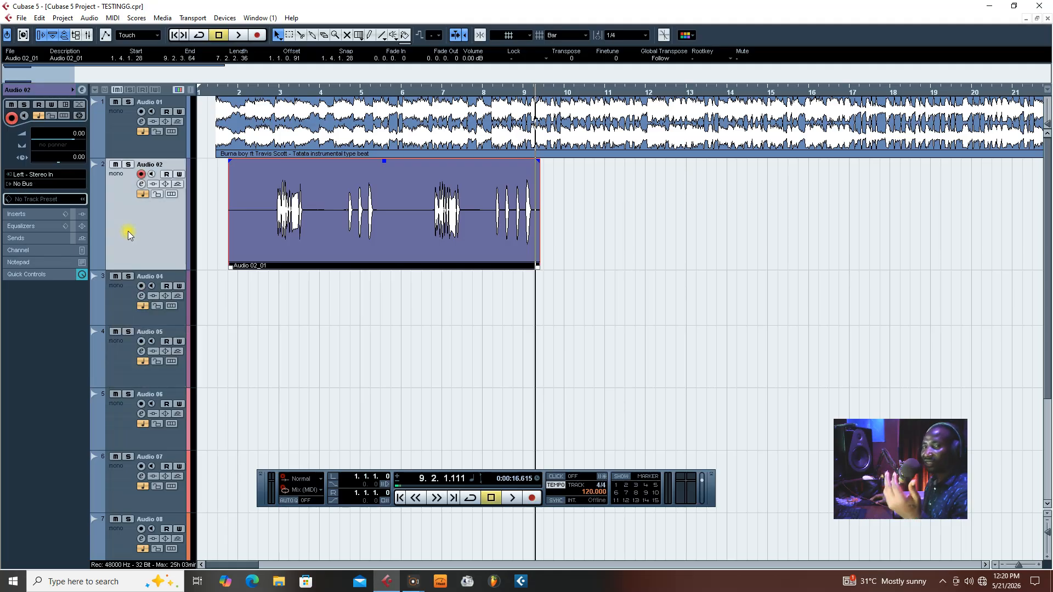
left_click(120, 134)
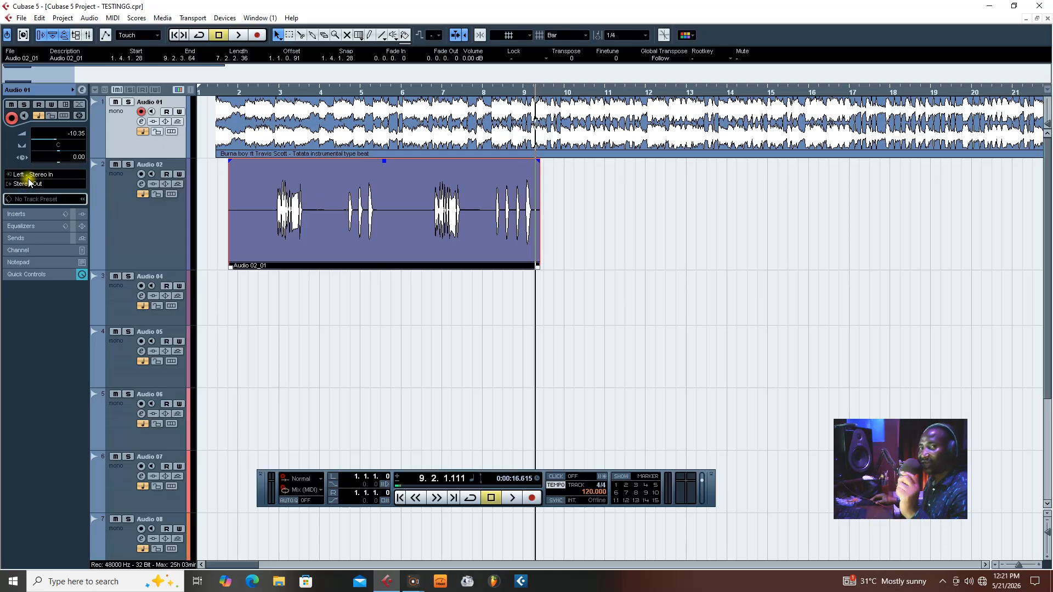
left_click(137, 222)
left_click(124, 298)
left_click(117, 368)
left_click(115, 300)
left_click(129, 237)
left_click(113, 141)
left_click(118, 222)
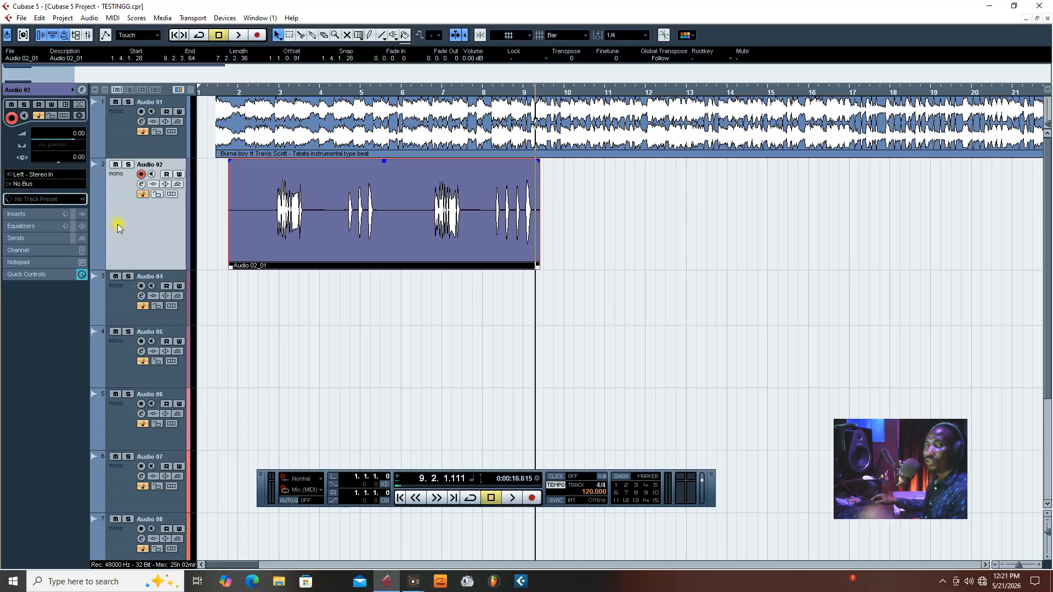
left_click(125, 145)
left_click(122, 222)
left_click(116, 312)
left_click(125, 362)
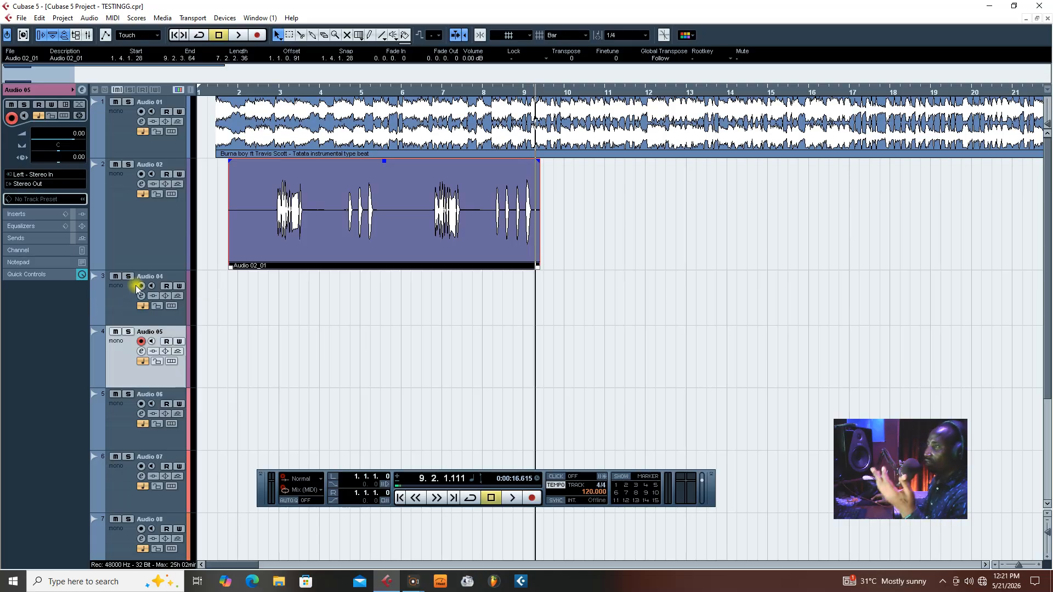
left_click(126, 236)
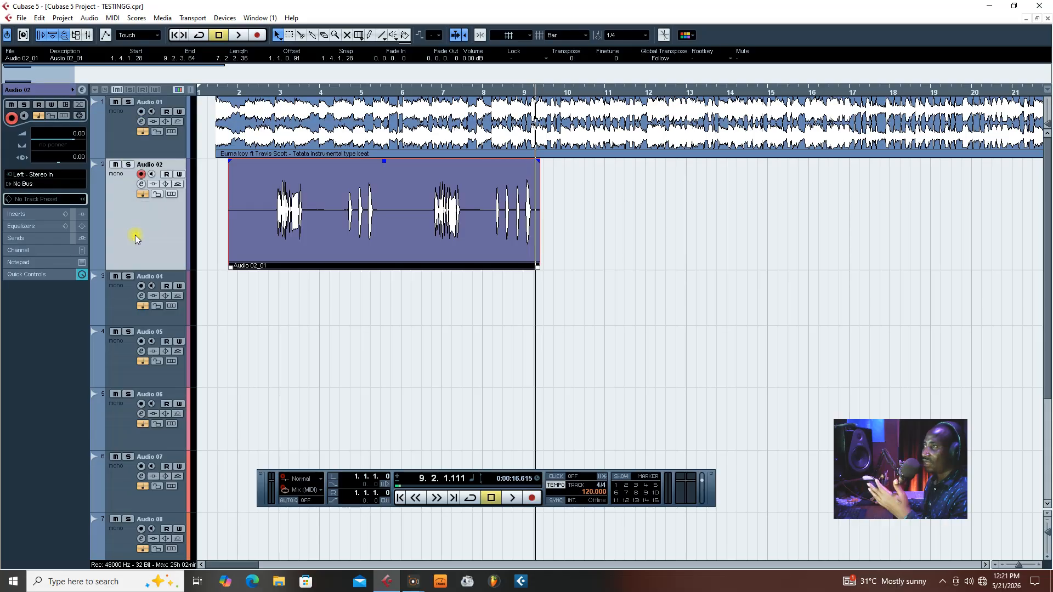
Move the playback position to about bar 3 and recheck the output routing of tracks Audio 01 through Audio 05.
left_click(278, 92)
key("space")
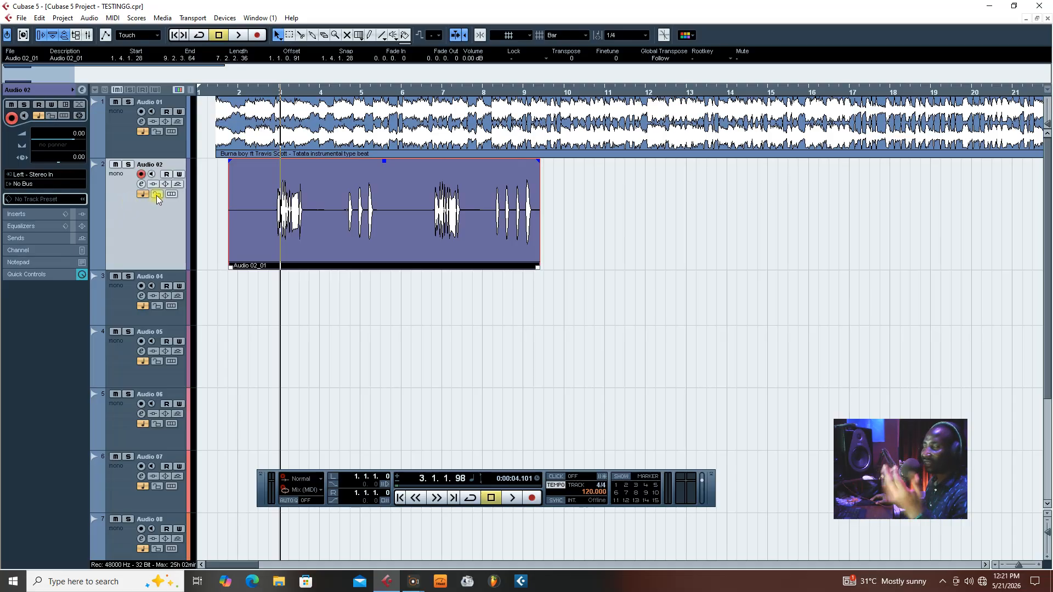
left_click(130, 144)
mouse_move(128, 157)
left_mouse_down()
mouse_move(128, 215)
mouse_move(128, 168)
left_mouse_up()
left_click(127, 226)
left_click(122, 155)
left_click(128, 243)
left_click(129, 317)
left_click(113, 372)
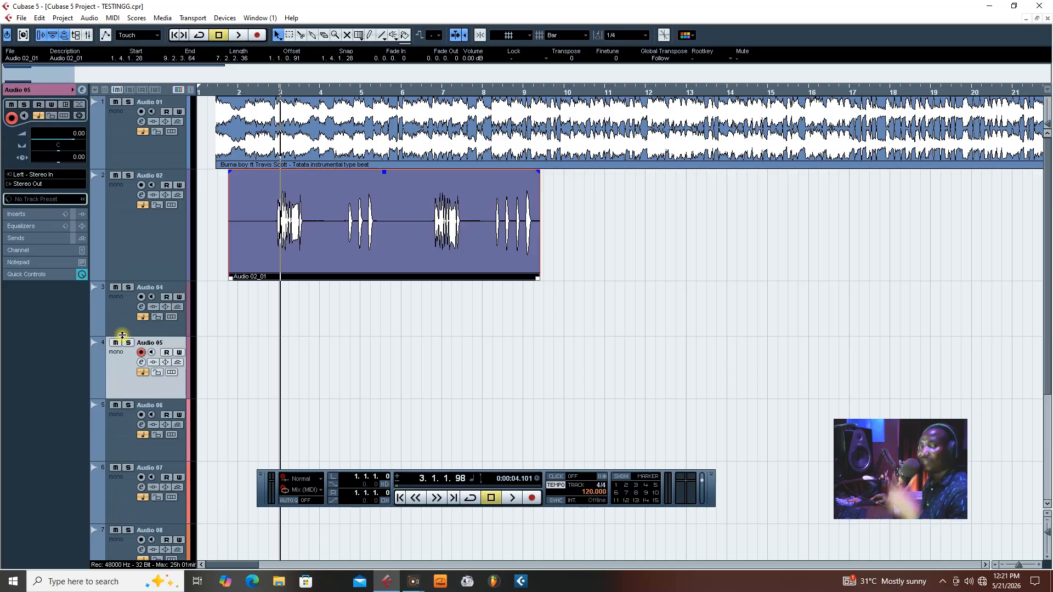
Select the Audio 01 track and adjust its height so it is slightly taller.
left_click(139, 154)
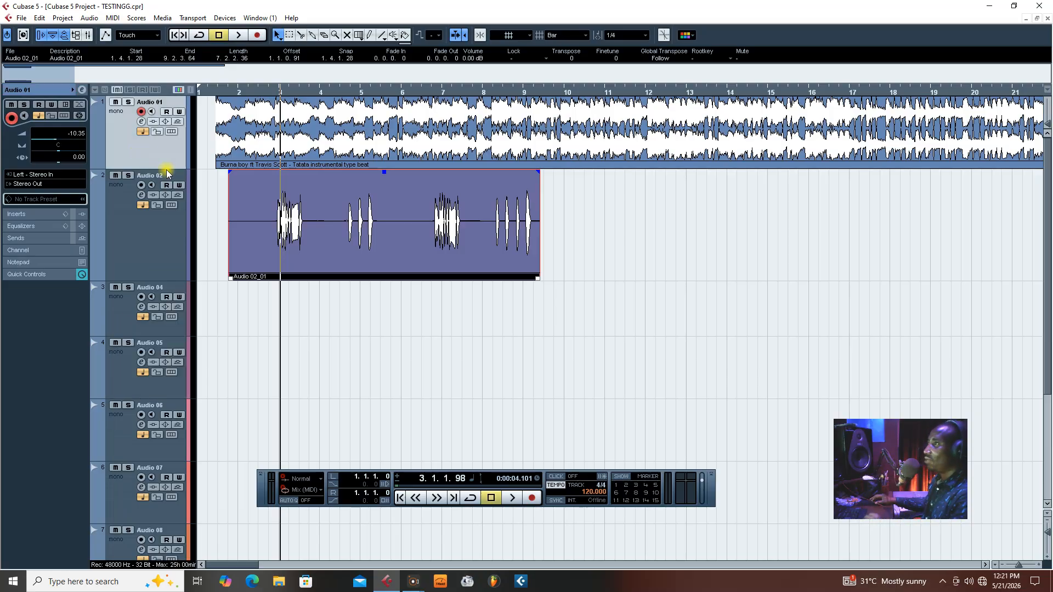
left_click_drag(168, 168, 181, 257)
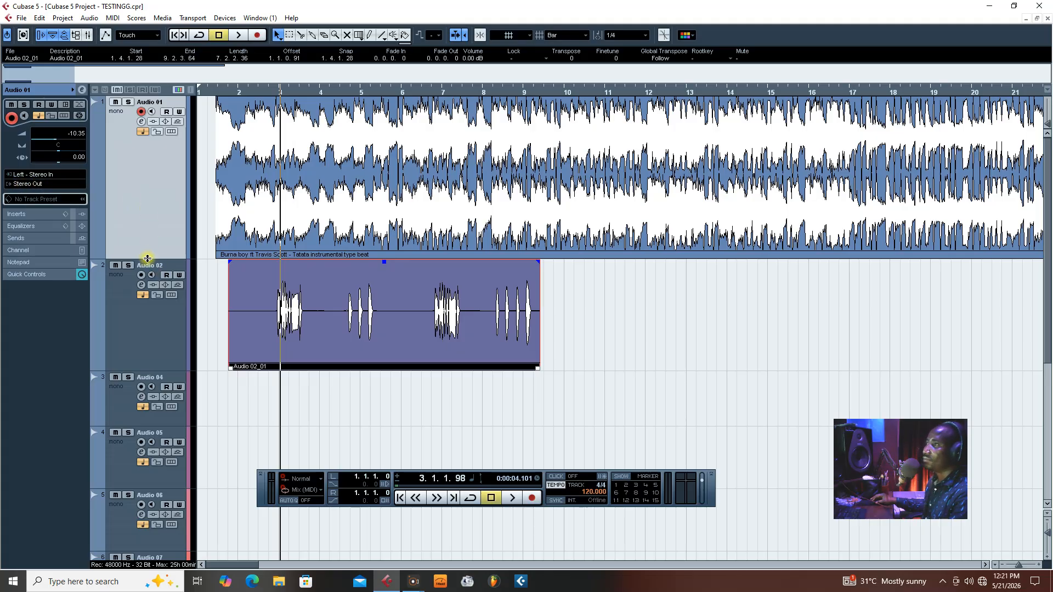
left_click_drag(147, 259, 147, 174)
Select the Audio 02 track, play from just before bar 3, and stop midway through bar 3.
left_click(133, 255)
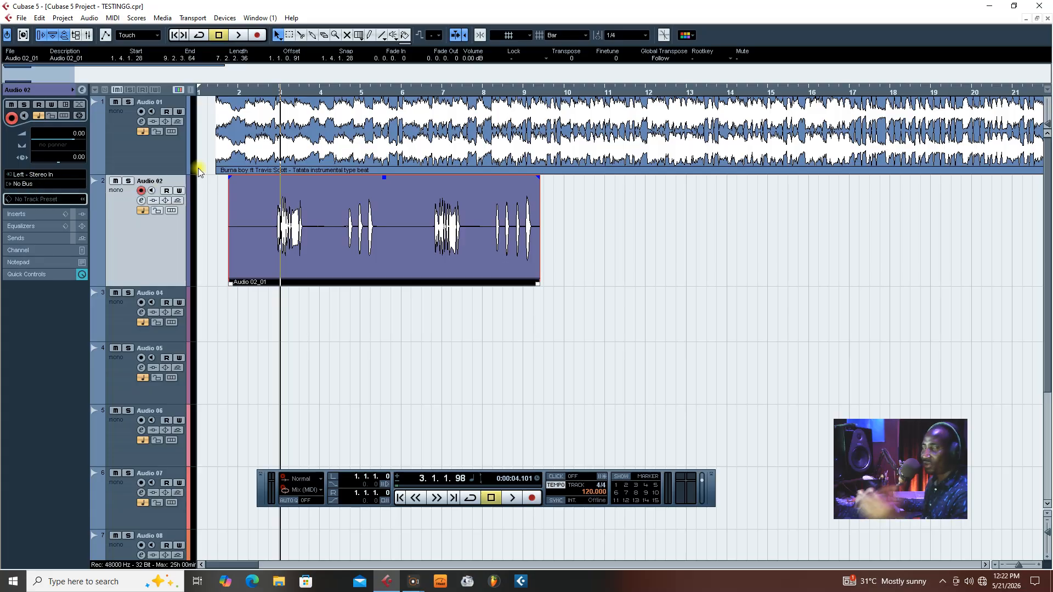
left_click(264, 92)
key("space")
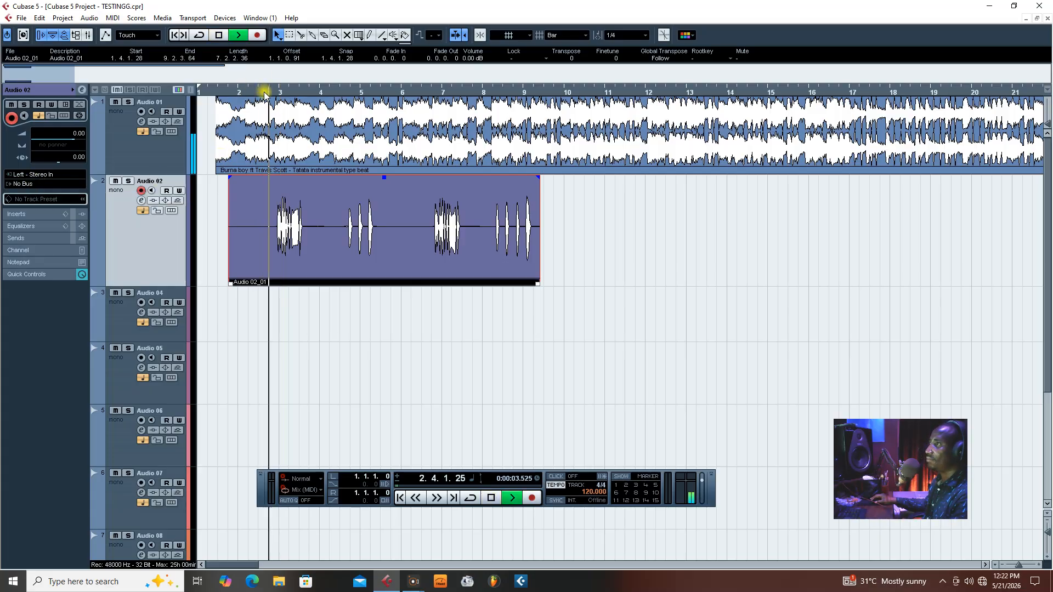
key("space")
Compare the Audio 01 and Audio 02 output routing, and route Audio 02's output to Stereo Out.
left_click(142, 162)
left_click(134, 252)
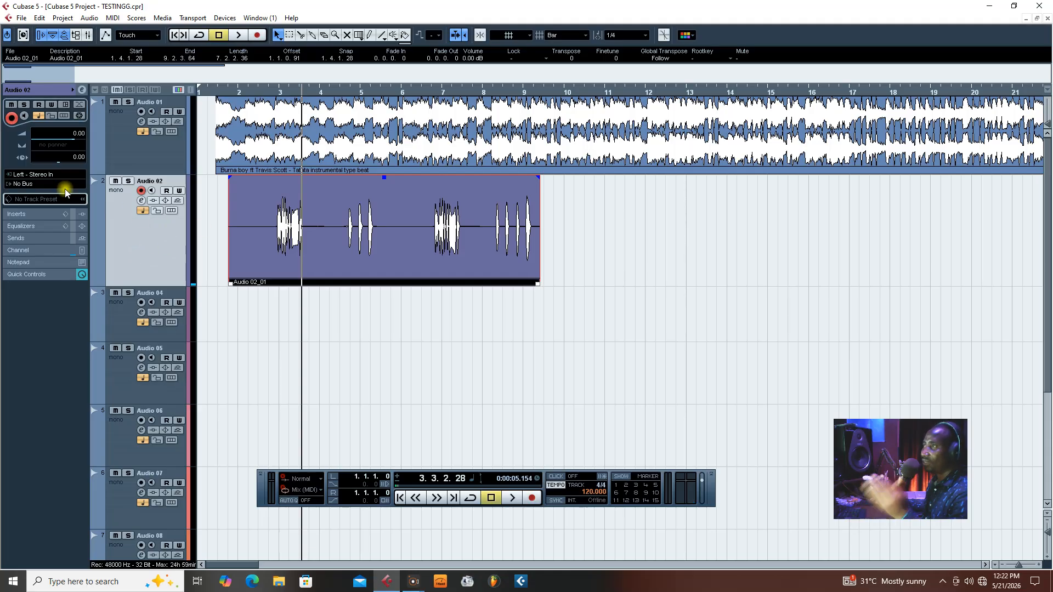
left_click(19, 184)
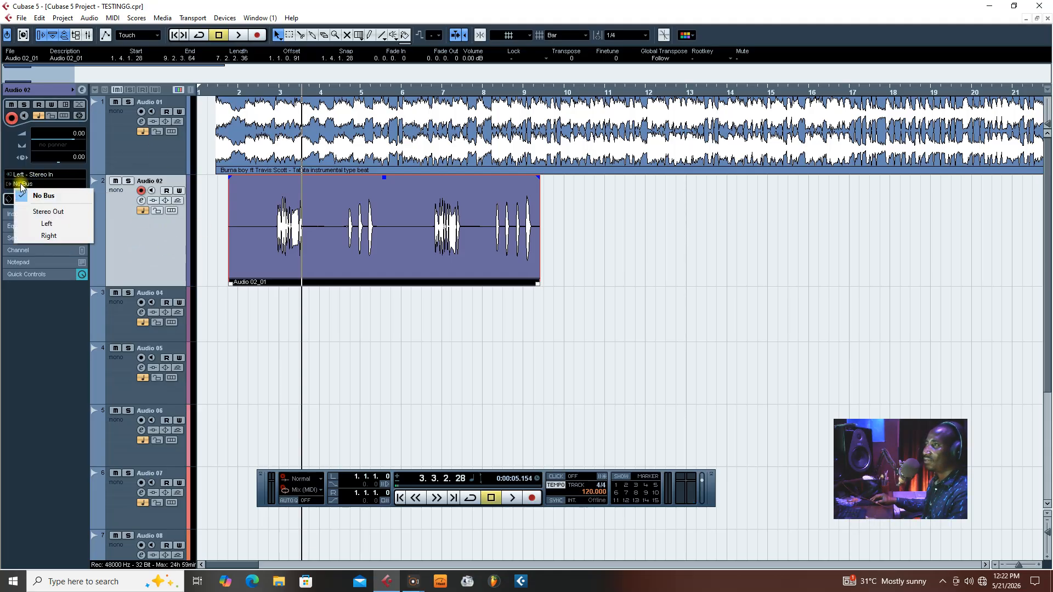
left_click(47, 212)
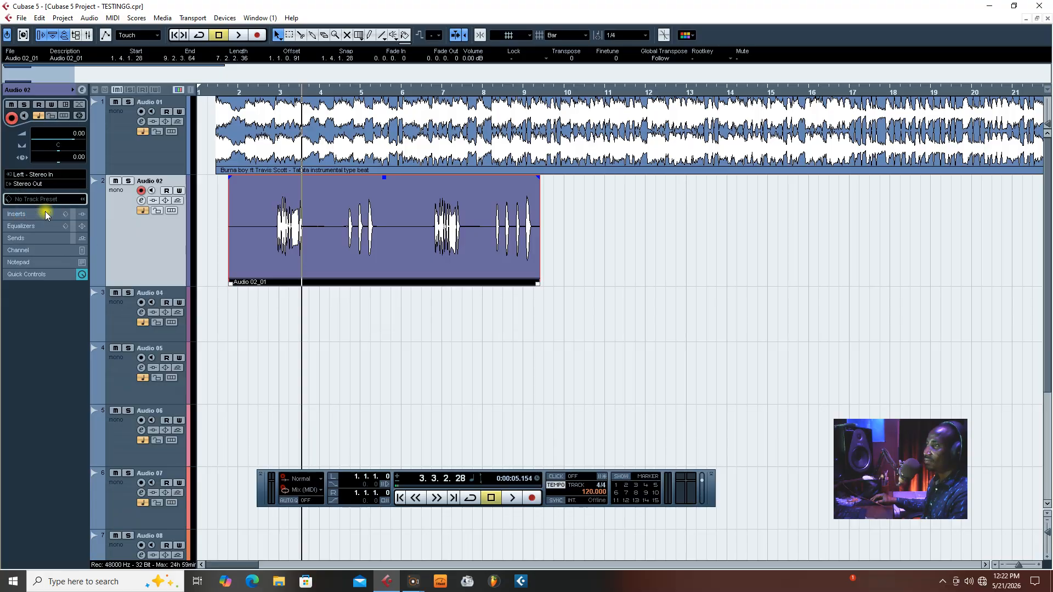
Play the project from between bars 1 and 2, check the Audio 01 and Audio 02 tracks, and stop after bar 9.
left_click(216, 92)
key("space")
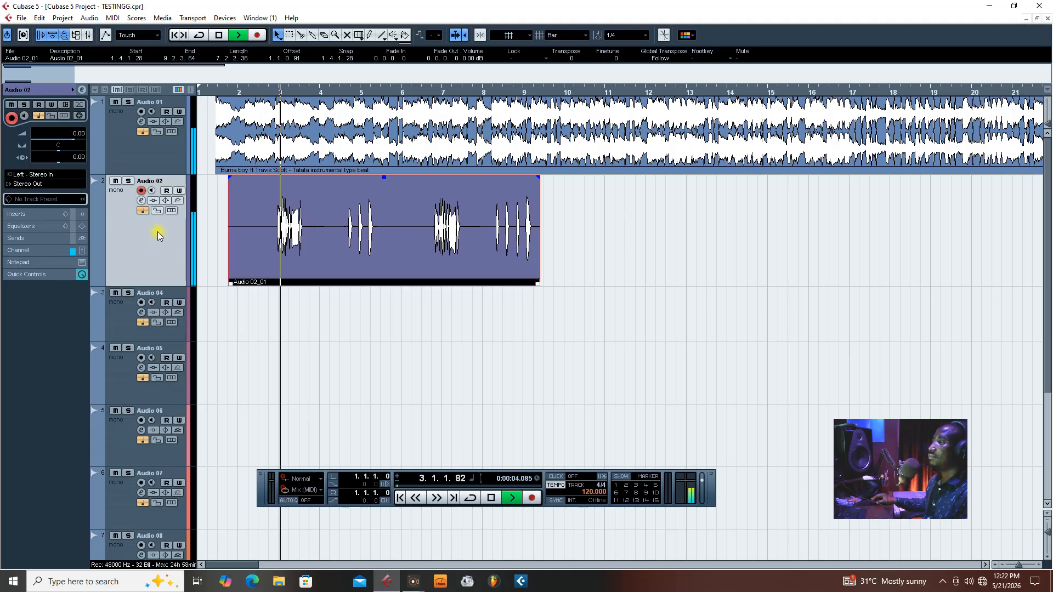
left_click(133, 163)
left_click(140, 182)
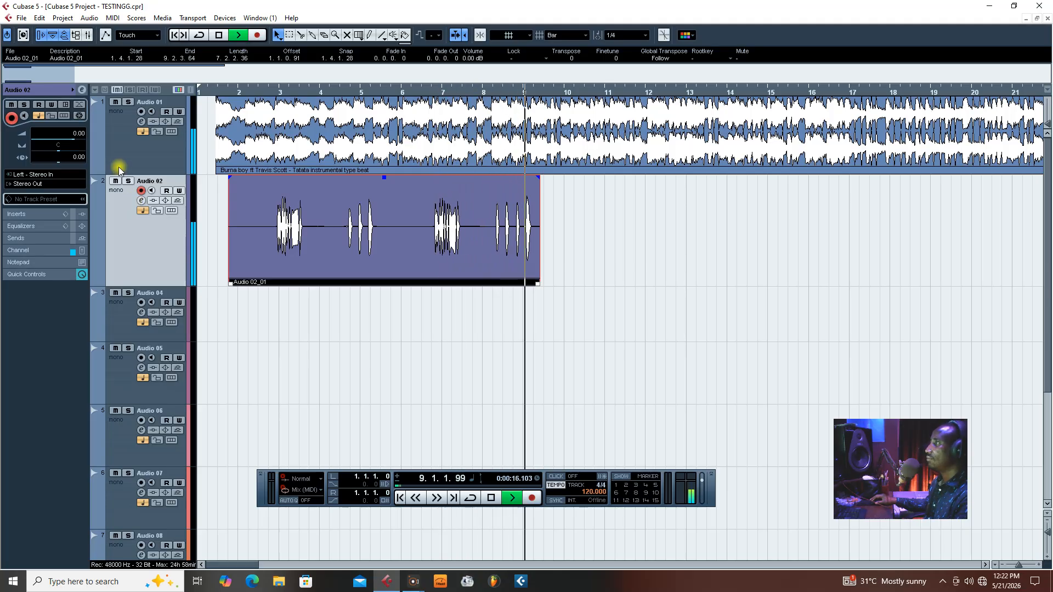
key("space")
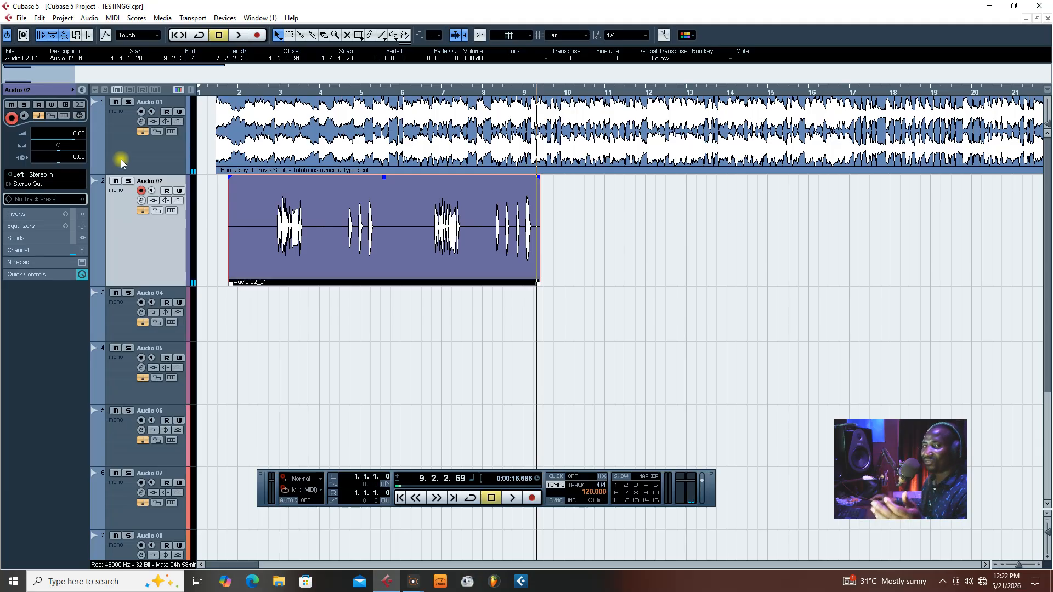
Alternate between the Audio 01 and Audio 02 tracks to confirm that their output routing matches.
left_click(127, 154)
left_click(130, 247)
left_click(127, 152)
left_click(131, 235)
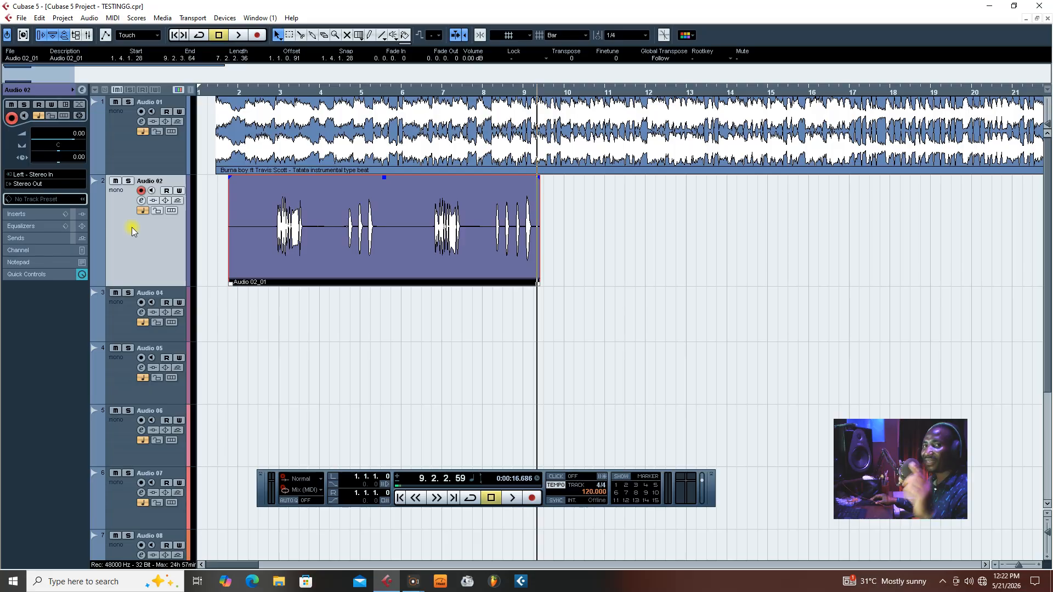
left_click(134, 149)
left_click(146, 231)
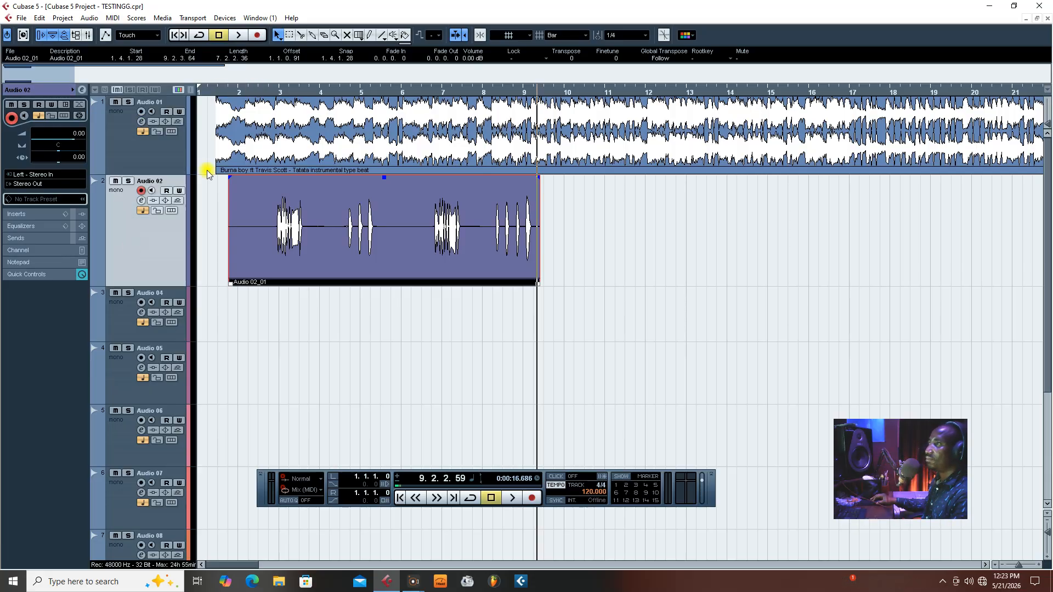
Move the playback position to the start of the Audio 02 recording and collapse the Audio 02 track's height.
left_click(228, 91)
key("Up")
left_click(136, 251)
left_click_drag(134, 287, 138, 195)
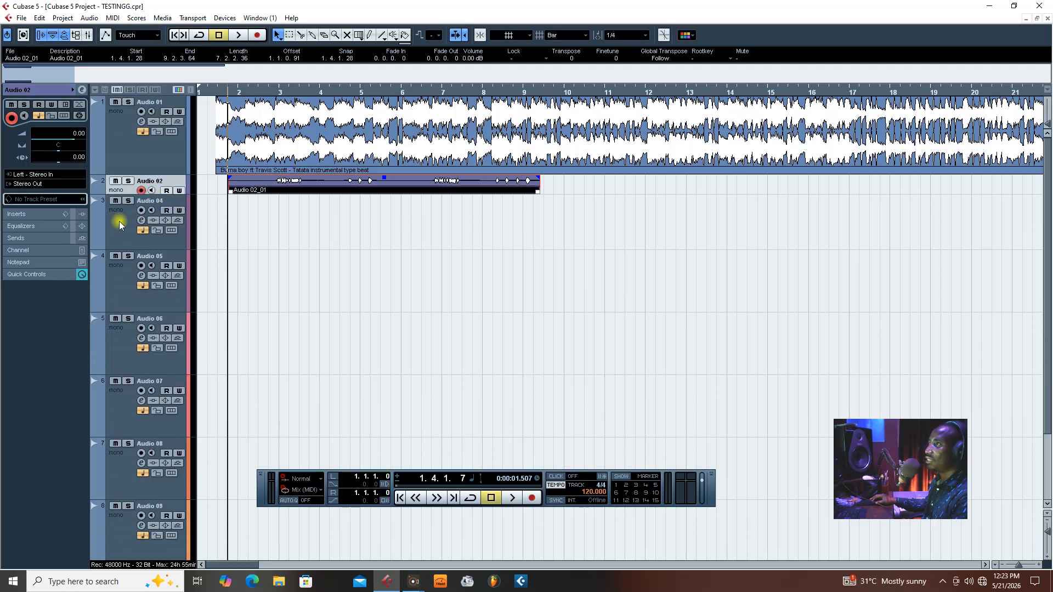
Mute the Audio 02 track and select the Audio 04 track.
left_click(110, 230)
left_click(146, 164)
left_click(121, 235)
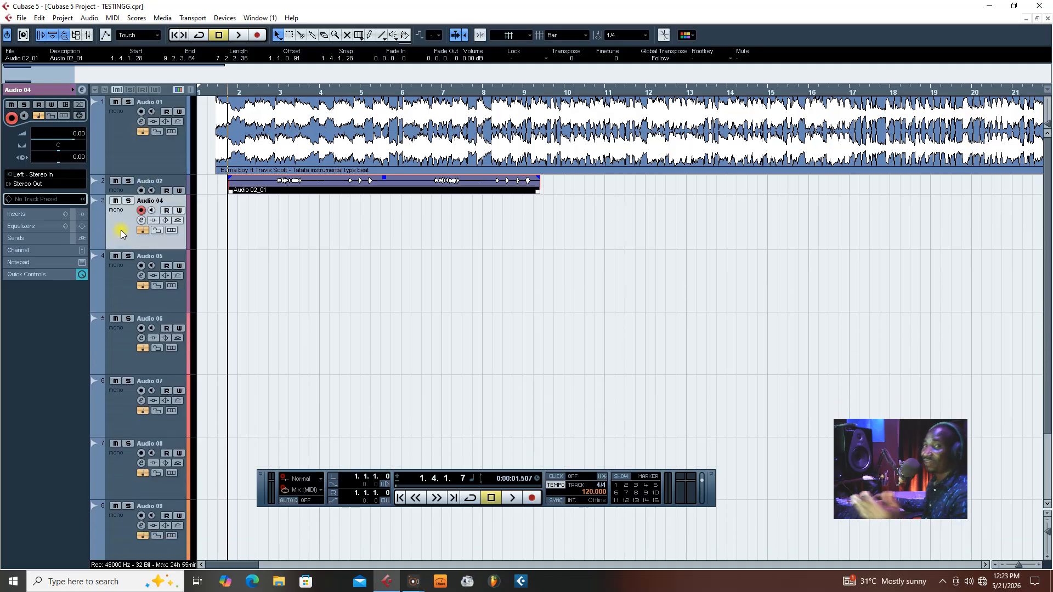
left_click(114, 181)
left_click(156, 180)
left_click(127, 232)
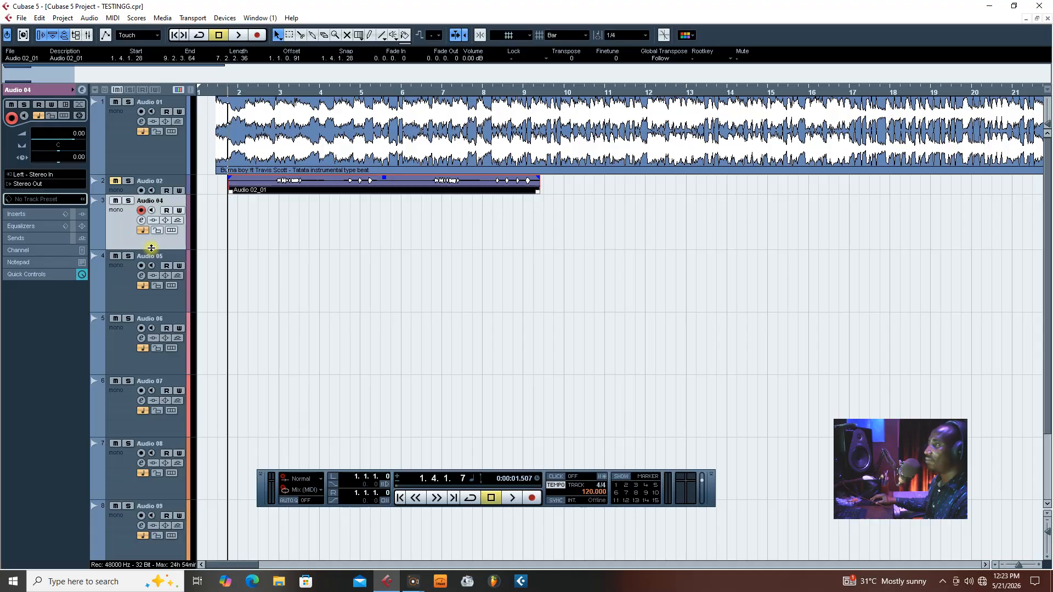
Increase the Audio 04 track's height and play the project briefly, stopping midway through bar 2.
left_click_drag(152, 248, 152, 284)
key("space")
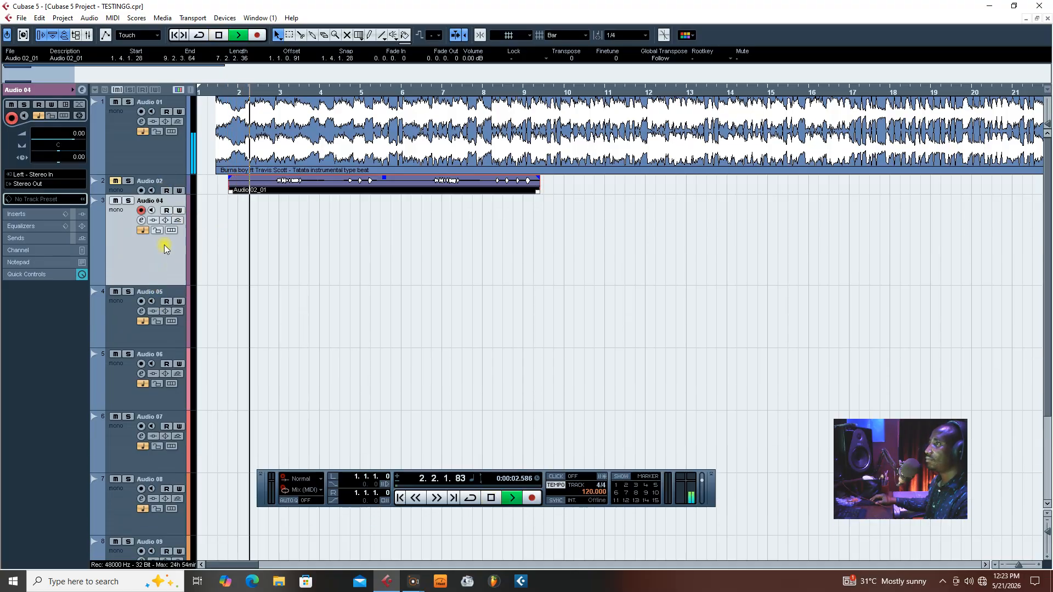
key("space")
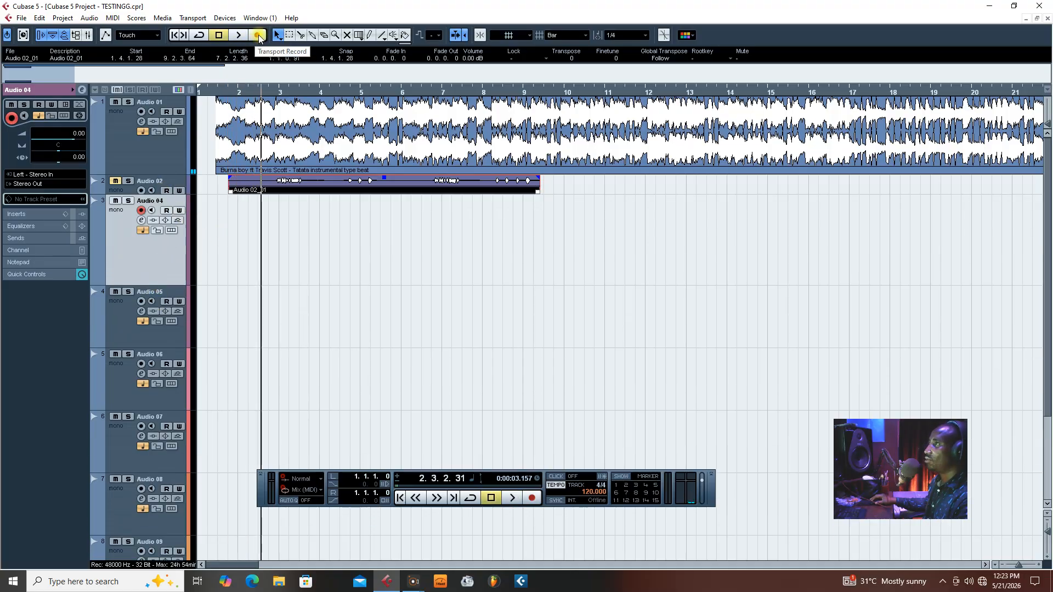
Record a test take on the Audio 04 track from midway through bar 2 into bar 5, enlarge the track and delete the take.
left_click(258, 36)
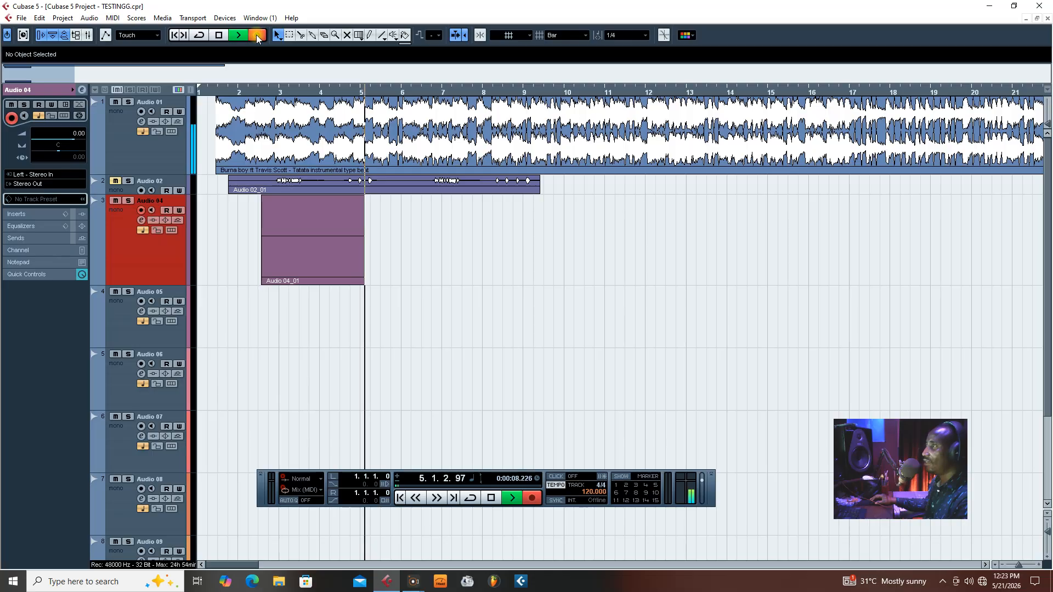
key("space")
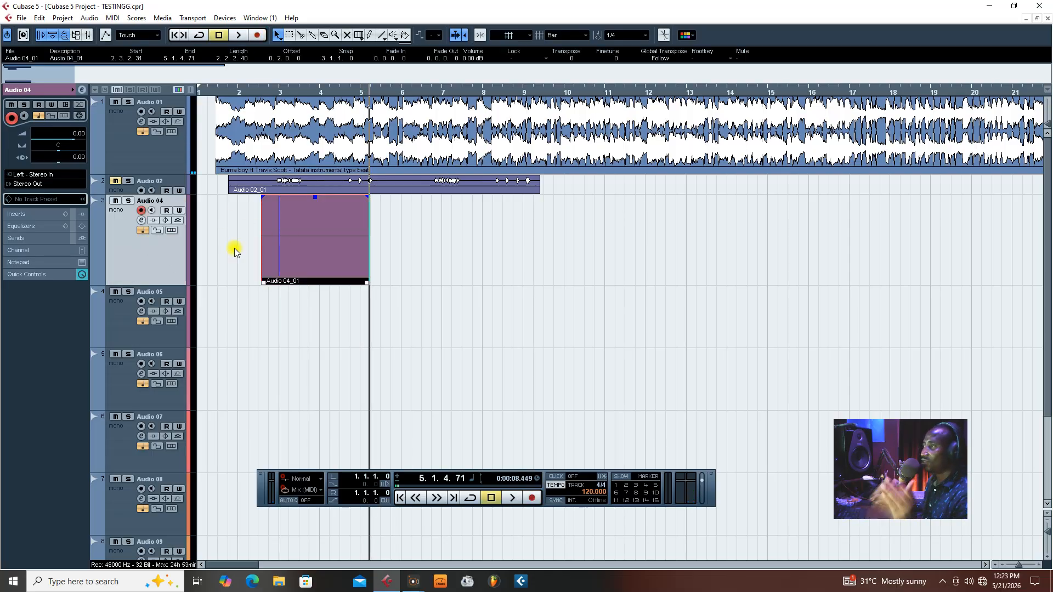
left_click_drag(146, 285, 146, 309)
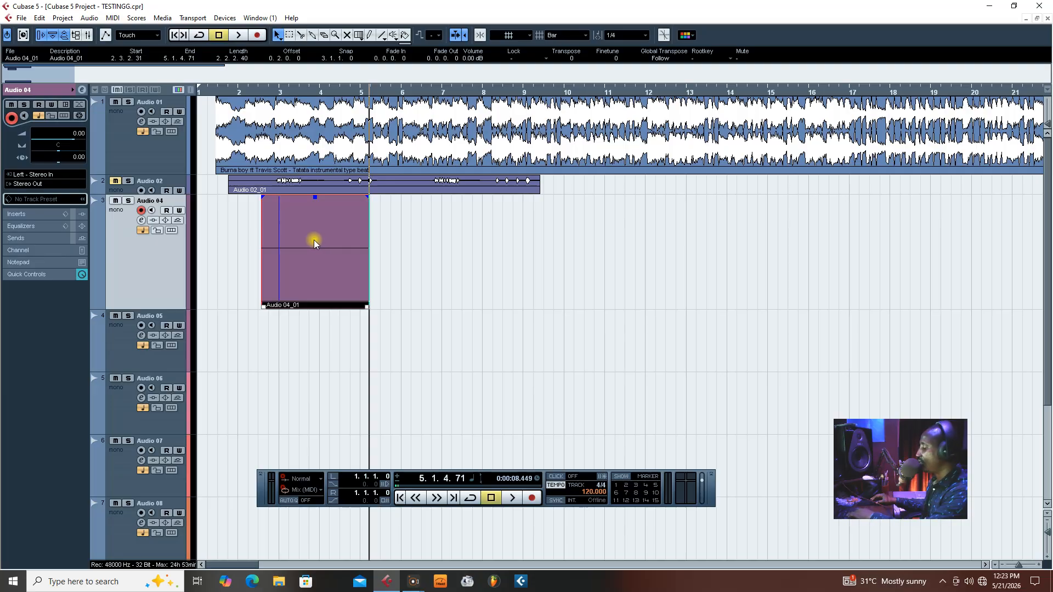
key("Delete")
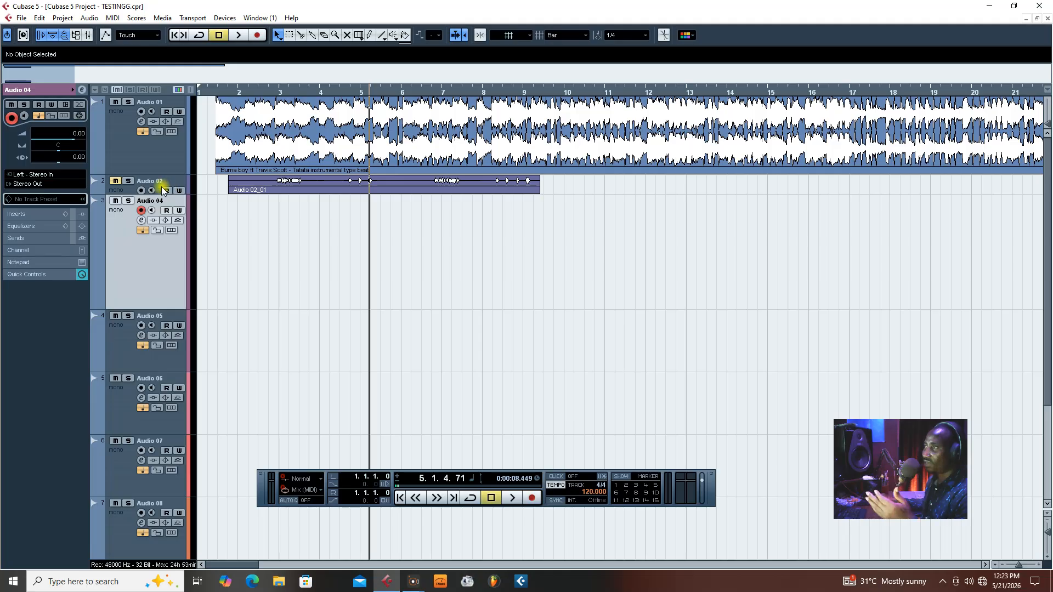
left_click(228, 92)
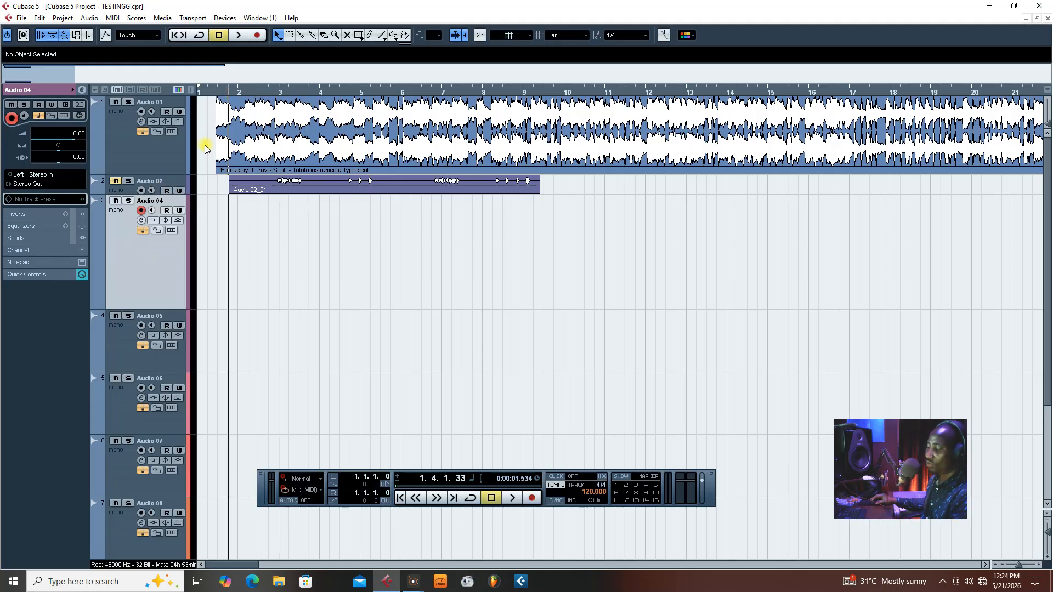
Assign the Stereo In bus in VST Connections to In 1 for left and In 2 for right, comparing it with the outputs before closing.
left_click(224, 18)
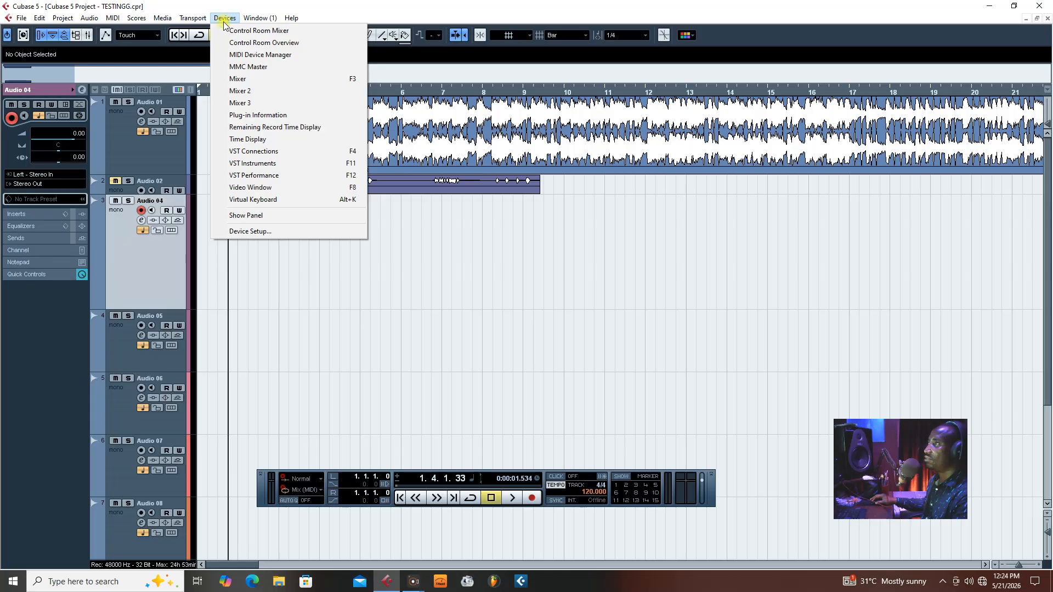
left_click(237, 152)
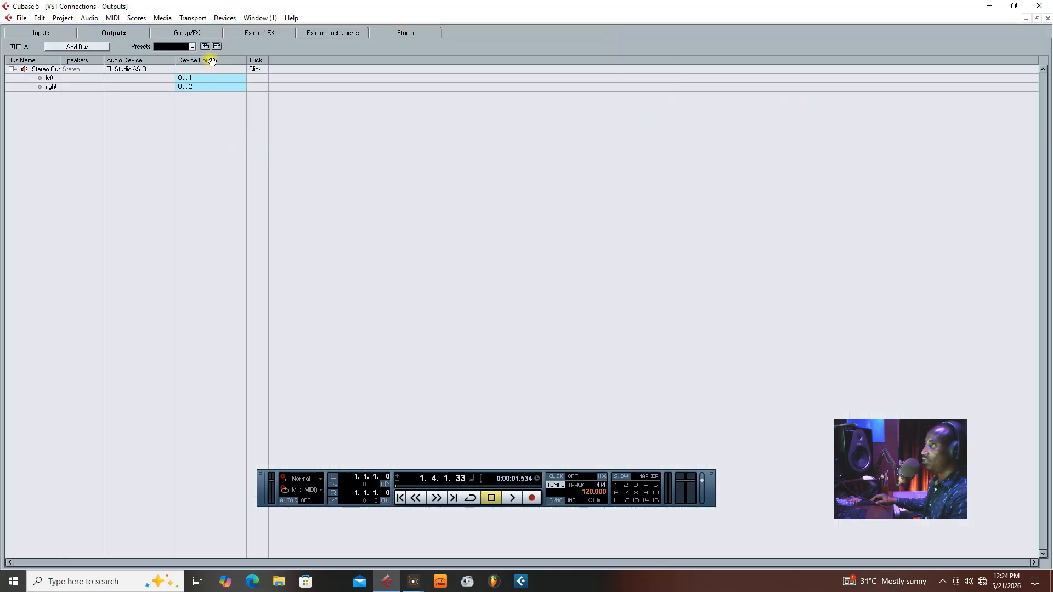
left_click(30, 34)
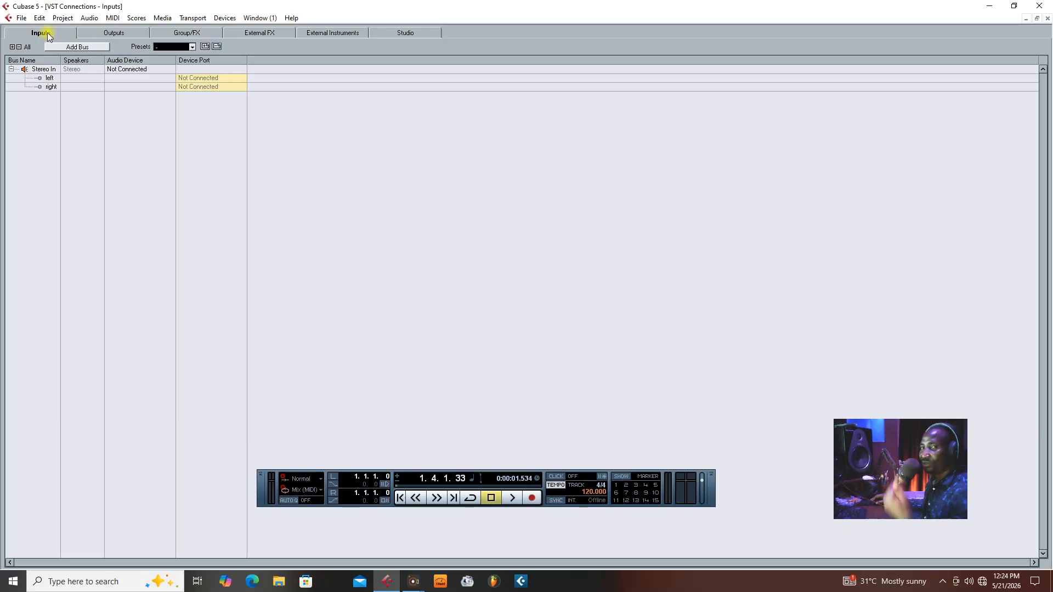
left_click(206, 79)
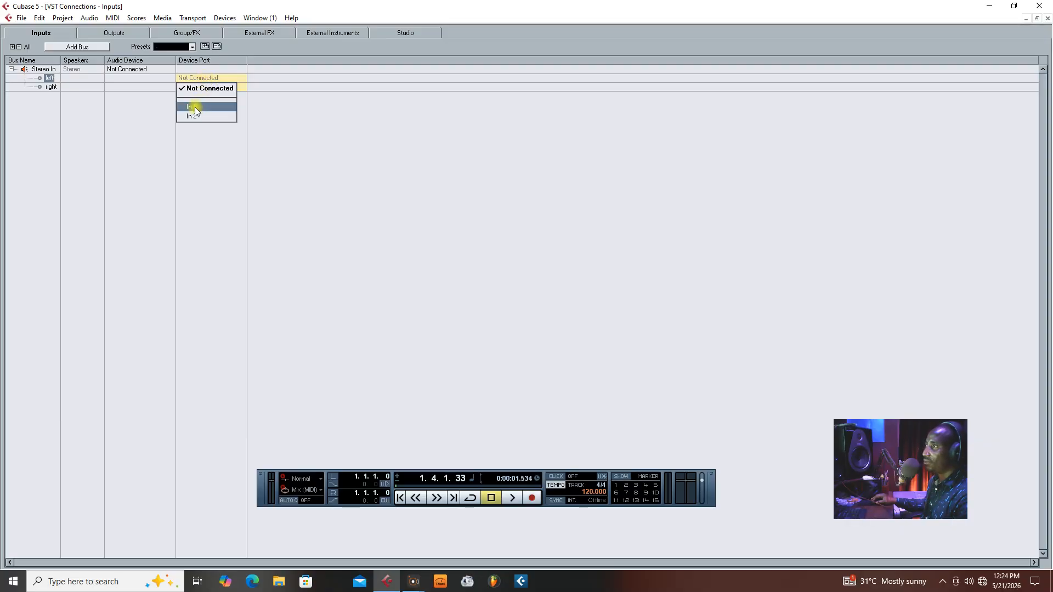
left_click(195, 107)
left_click(202, 87)
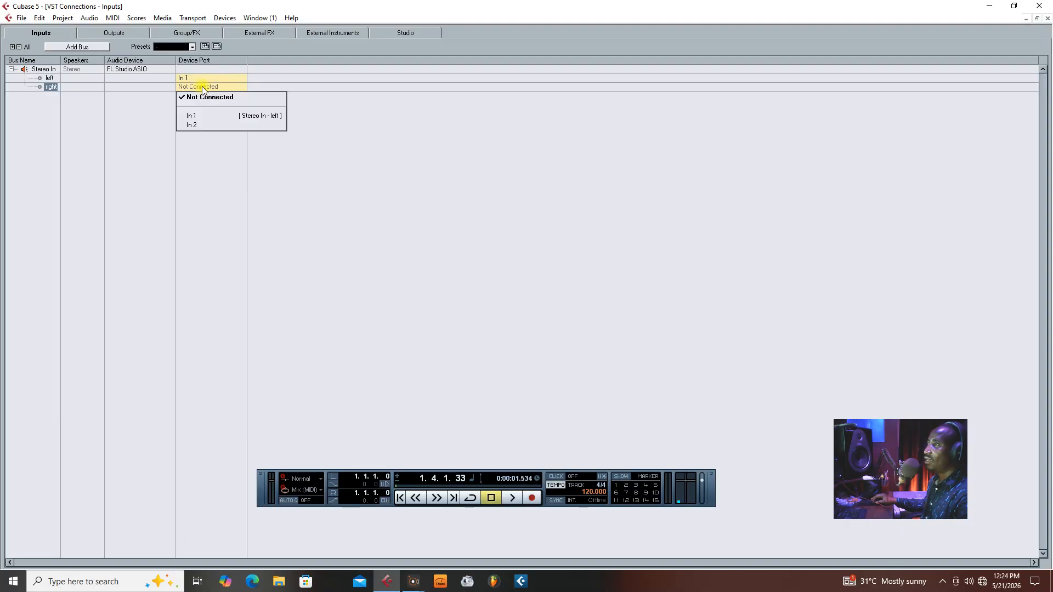
left_click(199, 126)
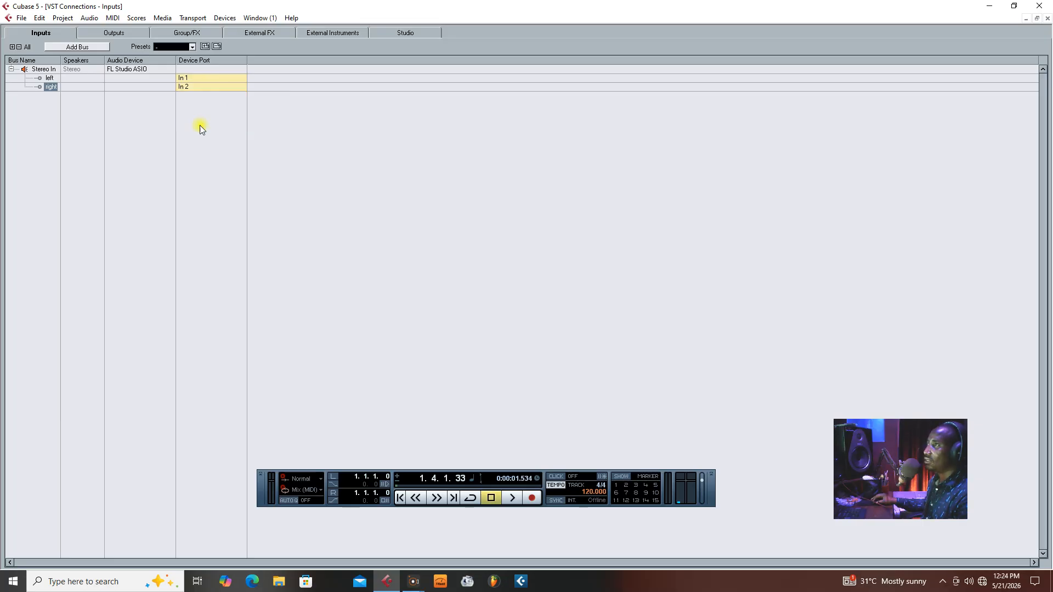
left_click(113, 31)
left_click(46, 34)
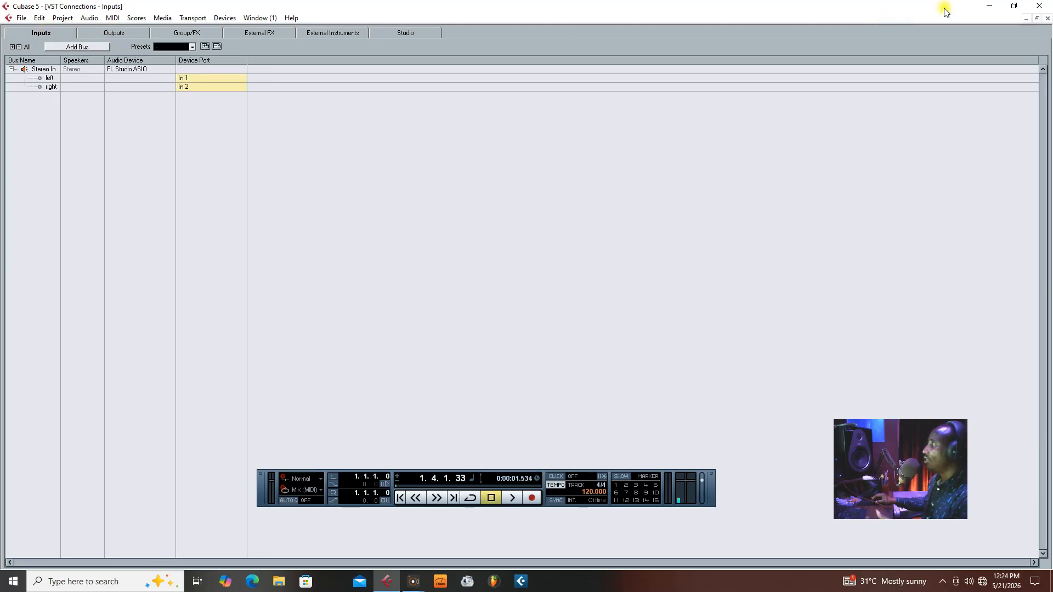
left_click(1048, 20)
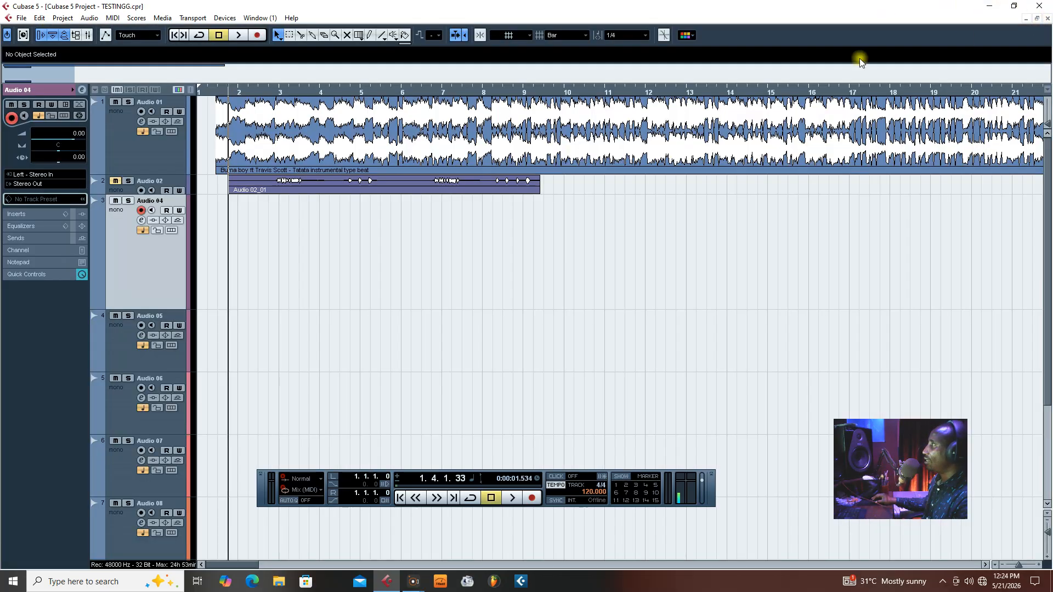
Record a new take on the Audio 04 track from the start of the instrumental to midway through bar 6.
left_click(142, 153)
left_click(136, 261)
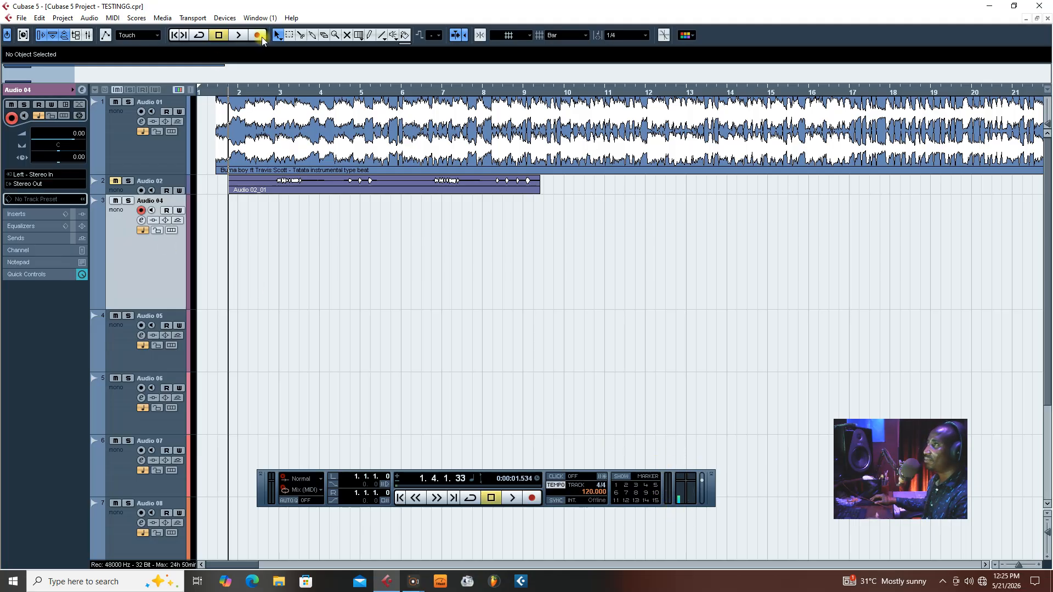
left_click(207, 86)
left_click(257, 35)
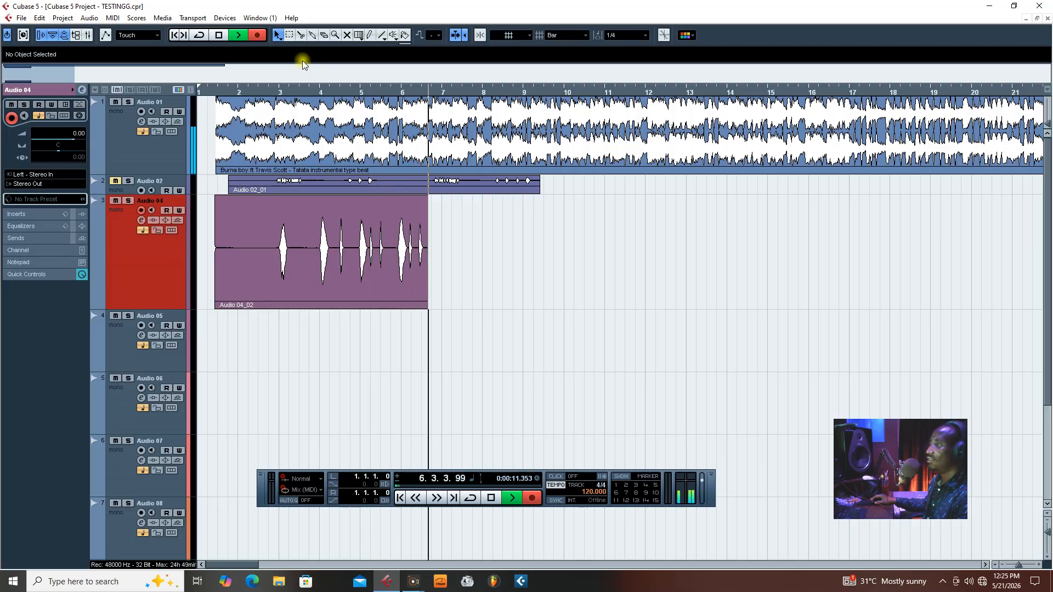
key("space")
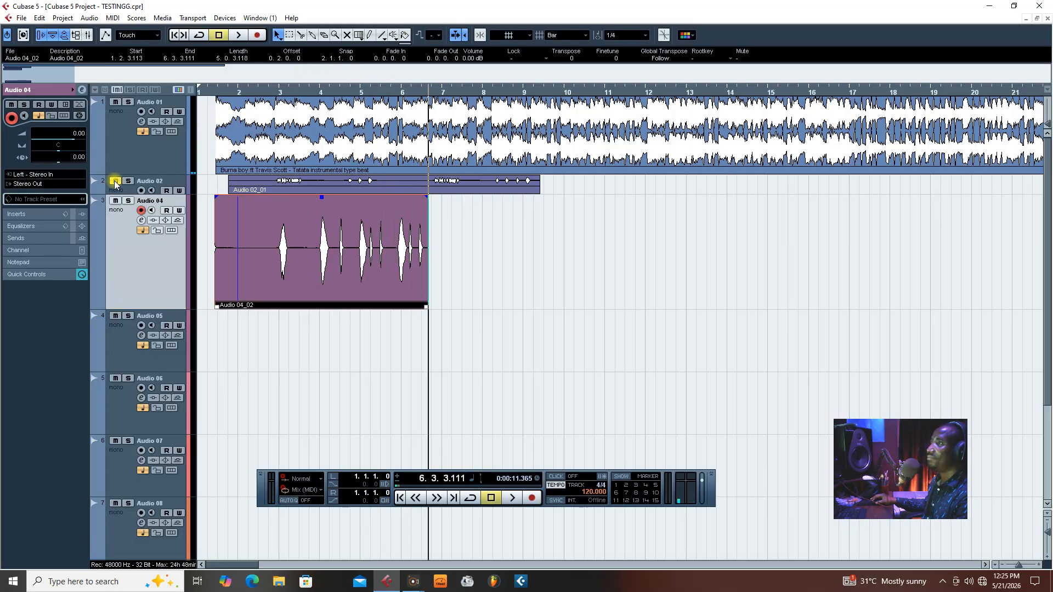
Play back the new Audio 04 take from its beginning and trim the silent start of the clip to about bar 2.2.
left_click(221, 89)
key("space")
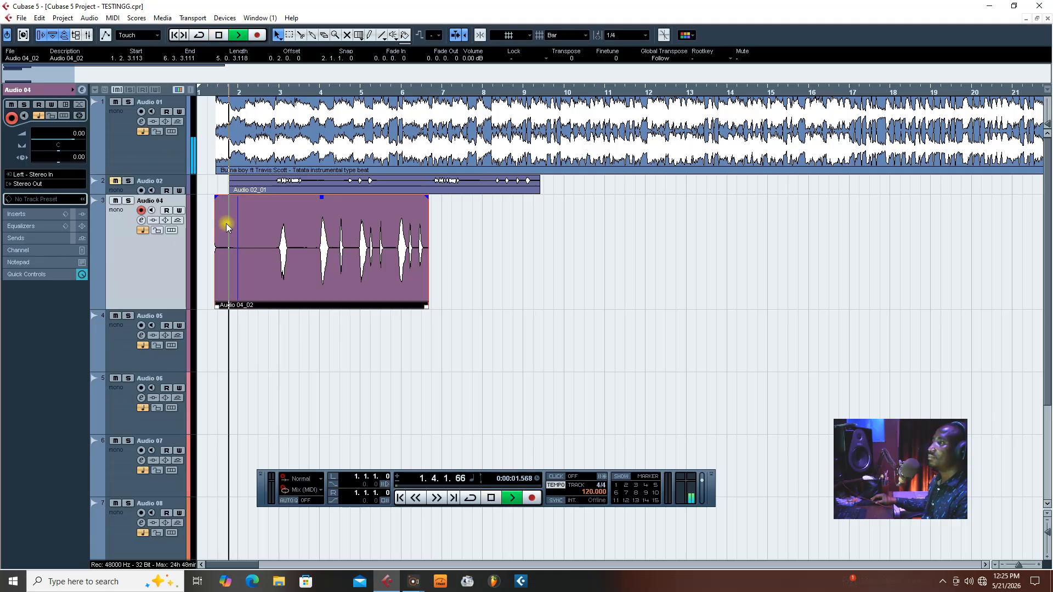
left_click_drag(218, 306, 256, 304)
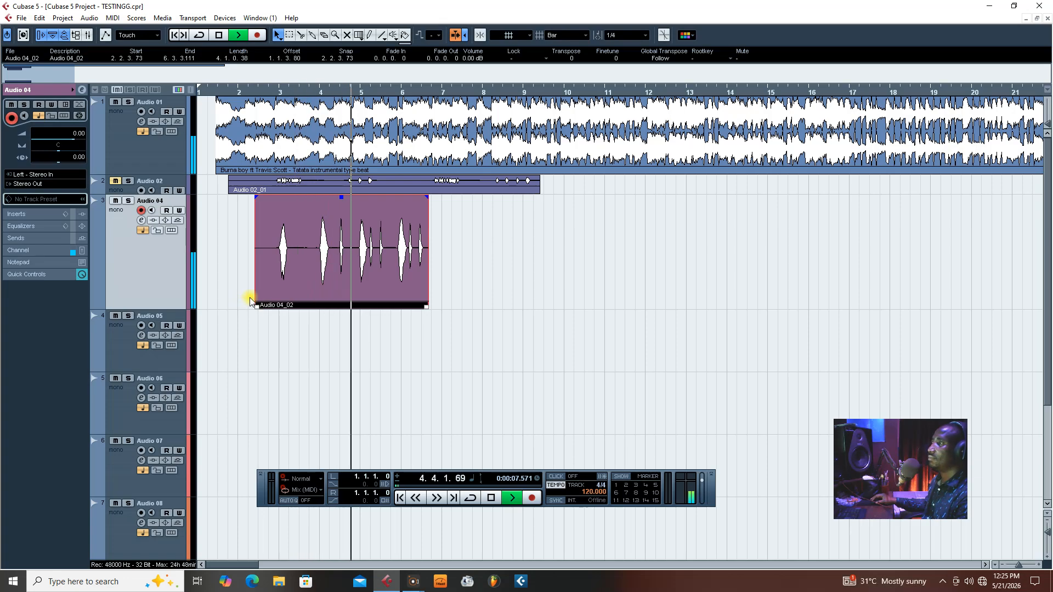
key("space")
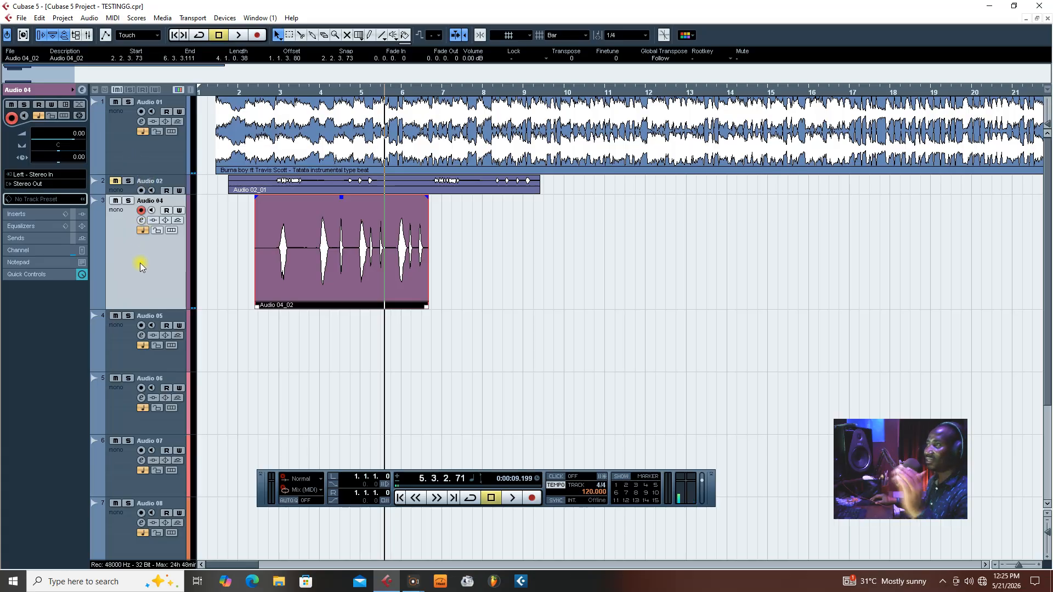
Alternate between the Audio 01, Audio 02 and Audio 04 tracks to compare their input and output routing.
left_click(157, 184)
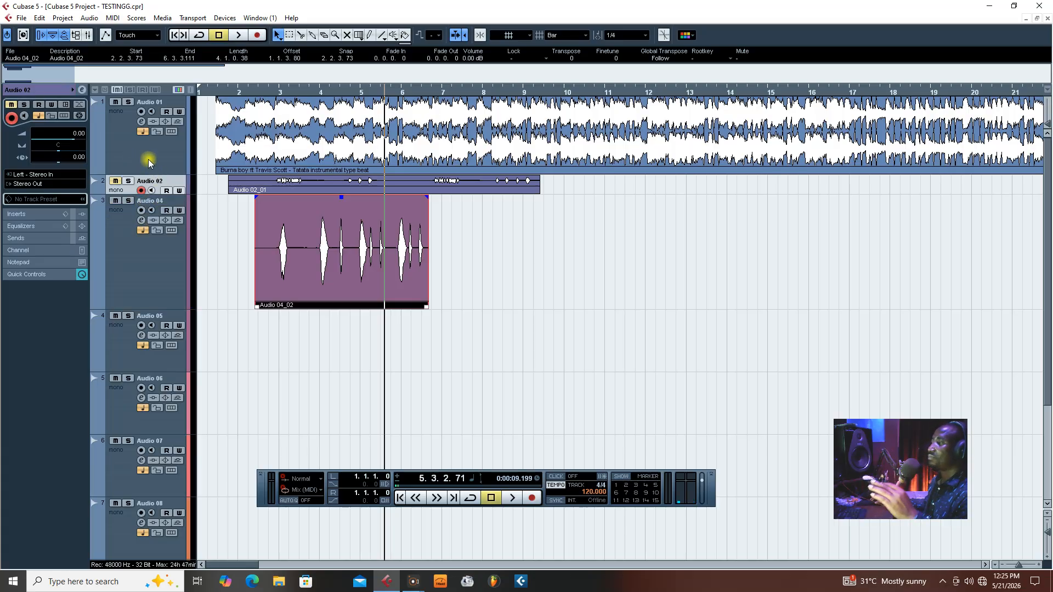
left_click(148, 161)
left_click(130, 265)
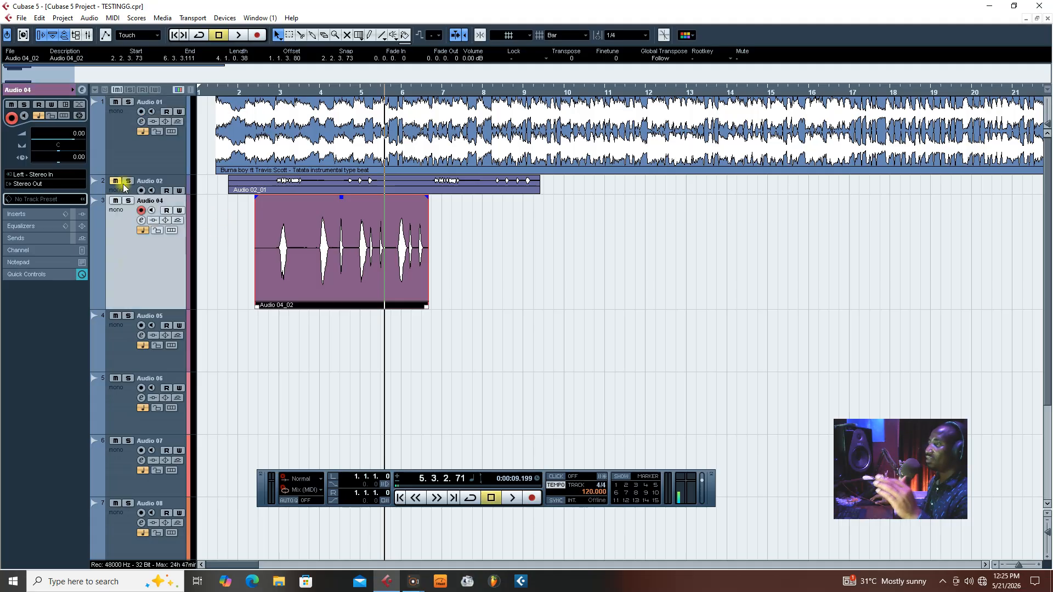
left_click(147, 183)
left_click(145, 265)
left_click(148, 162)
left_click(137, 267)
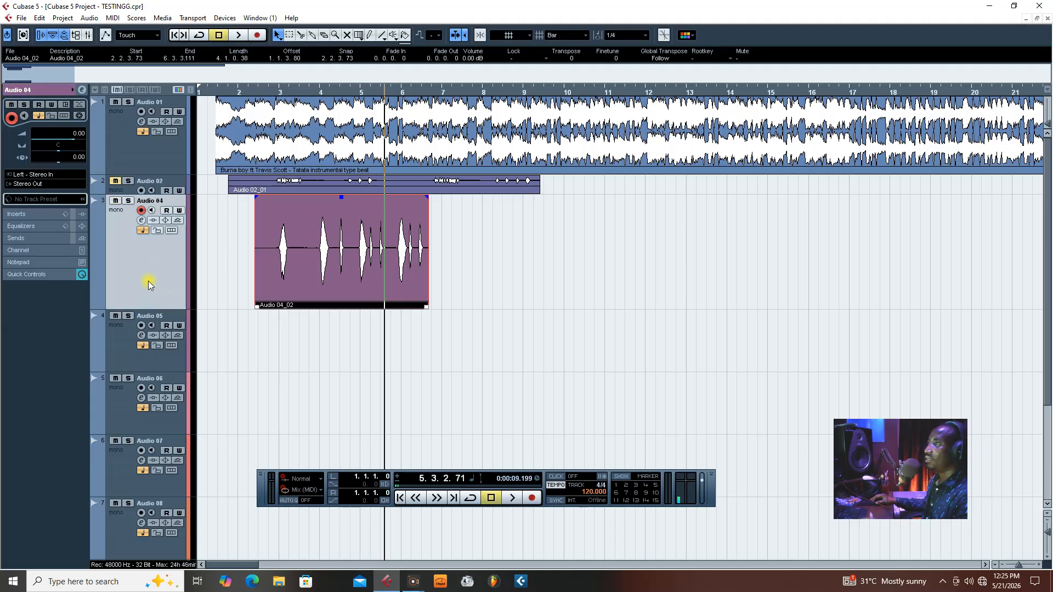
left_click(153, 178)
left_click(132, 258)
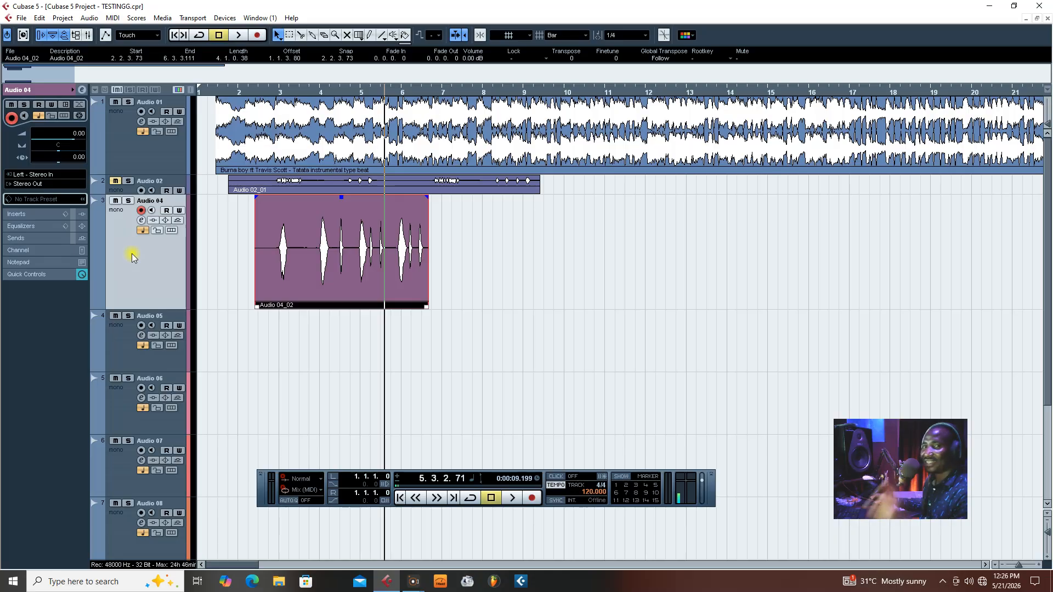
Mute the Audio 04 track, then unmute and enlarge the Audio 02 track while the project plays.
left_click(115, 201)
left_click(115, 180)
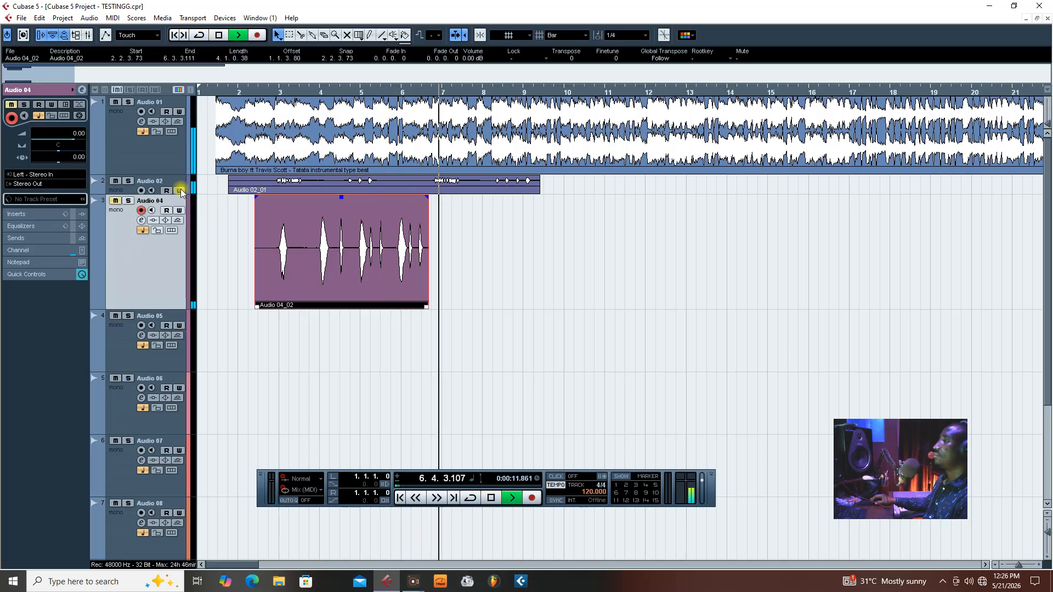
left_click_drag(156, 193, 155, 245)
left_click(148, 169)
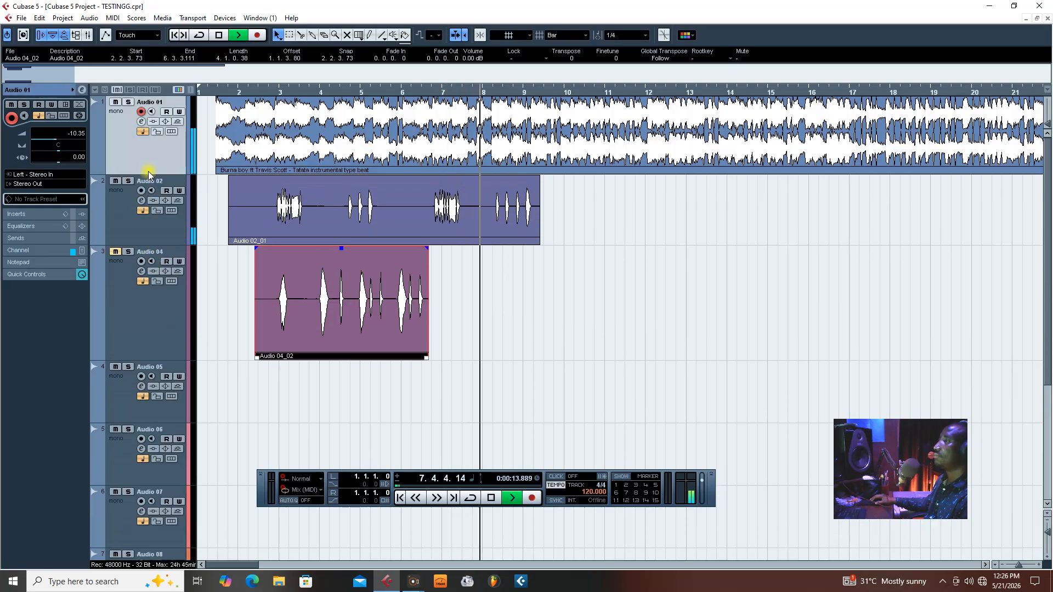
Reduce the heights of the Audio 04 and Audio 05 tracks and reselect Audio 04 during playback.
left_click(156, 323)
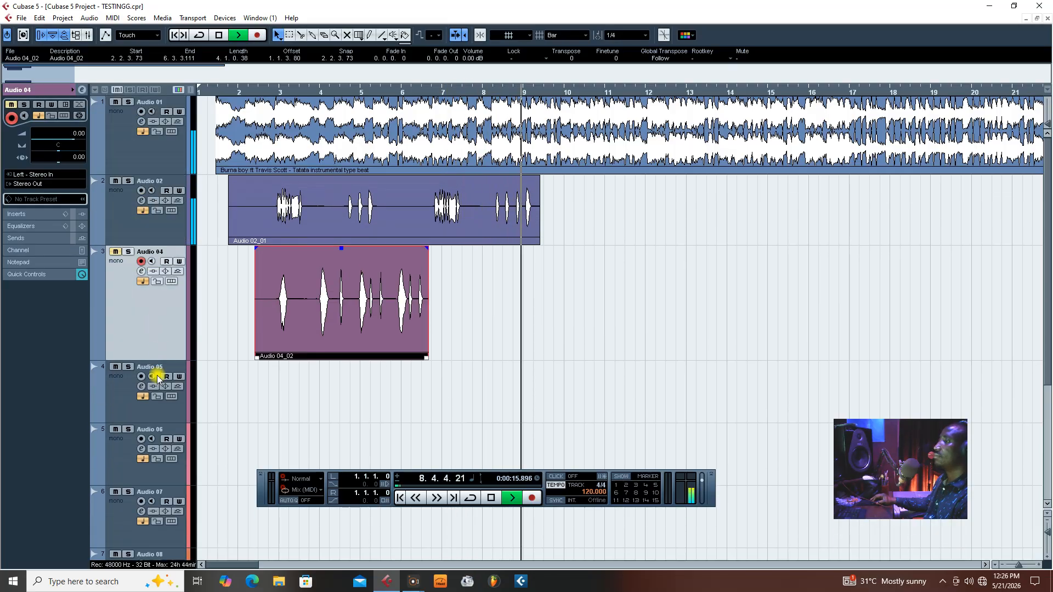
left_click_drag(157, 360, 148, 281)
left_click(119, 340)
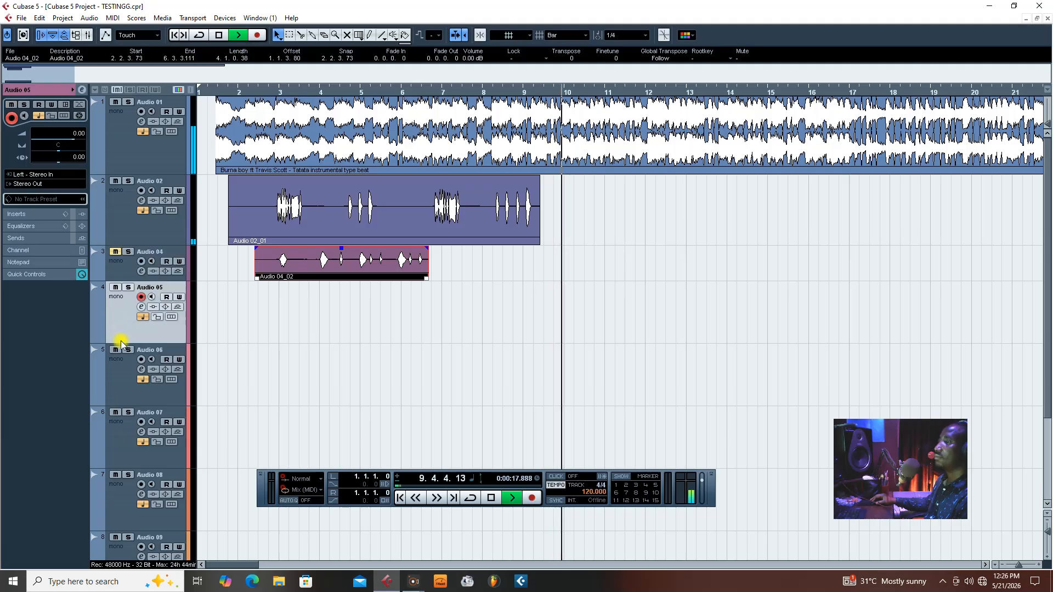
left_click_drag(125, 348, 125, 306)
left_click(123, 266)
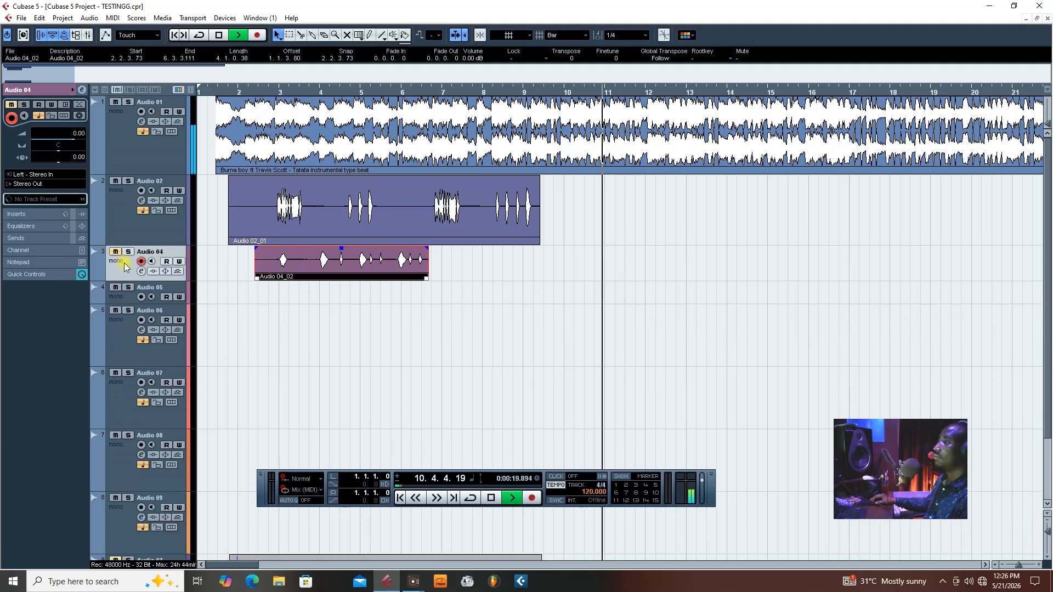